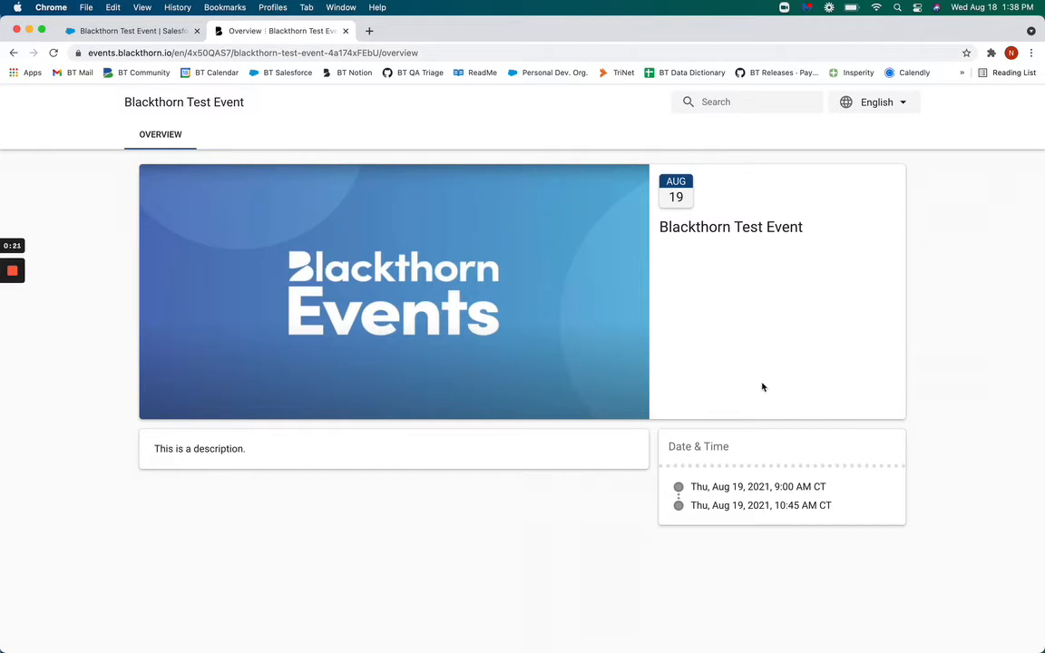
- Switch to the Blackthorn Test Event record in Salesforce and look over its details and related lists
click(140, 31)
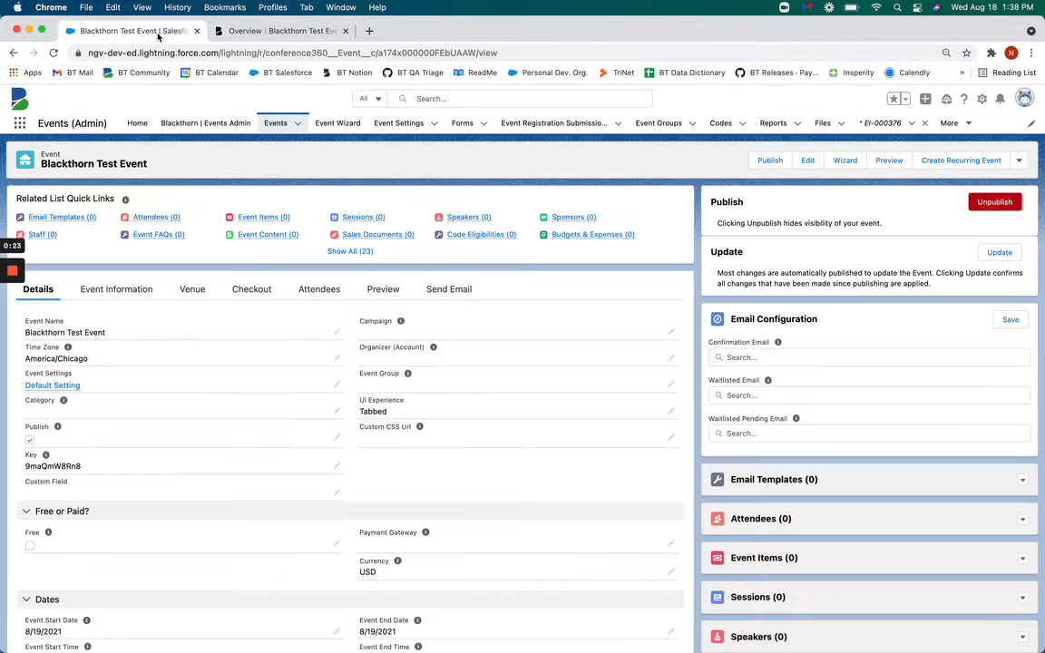
scroll(635, 336, down, 3)
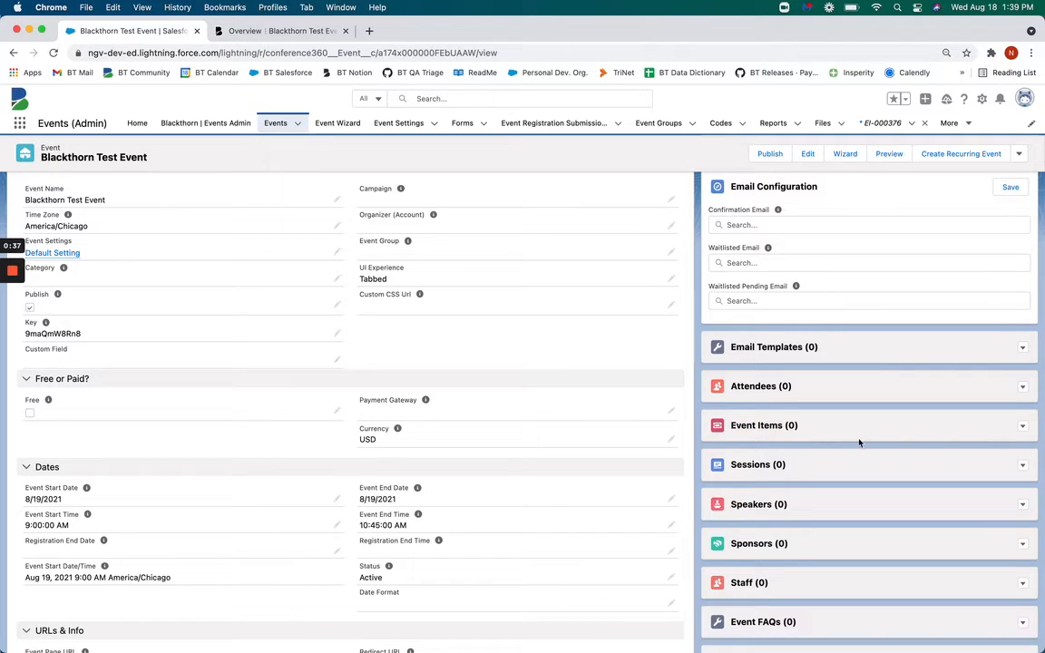
scroll(639, 341, up, 3)
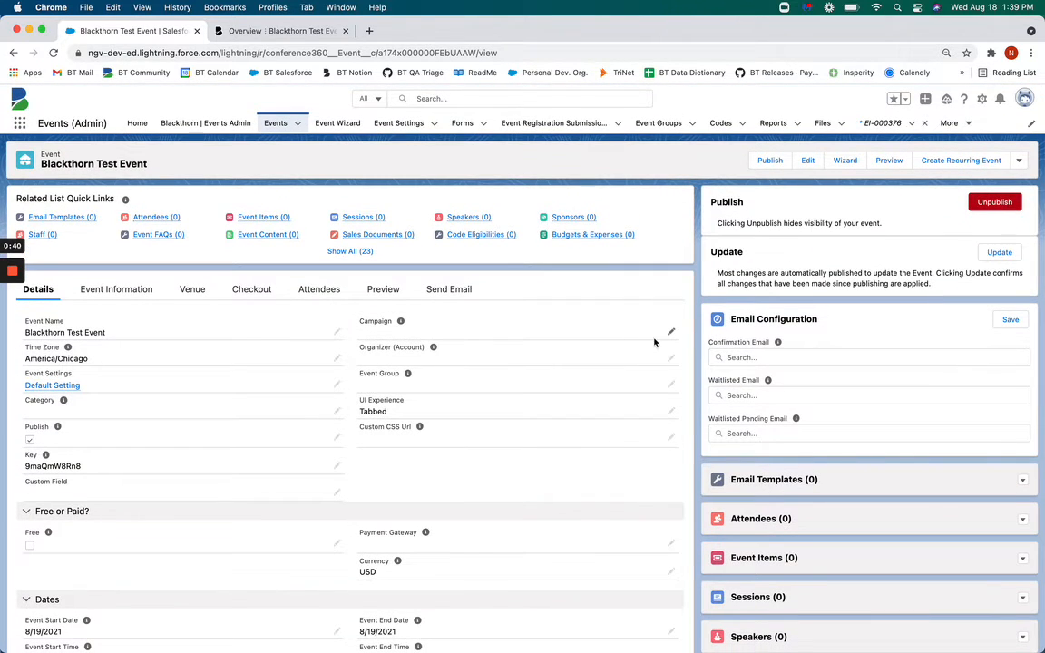
- Examine the blank new-ticket form among the Event Wizard's offers and leave the wizard without saving
click(850, 169)
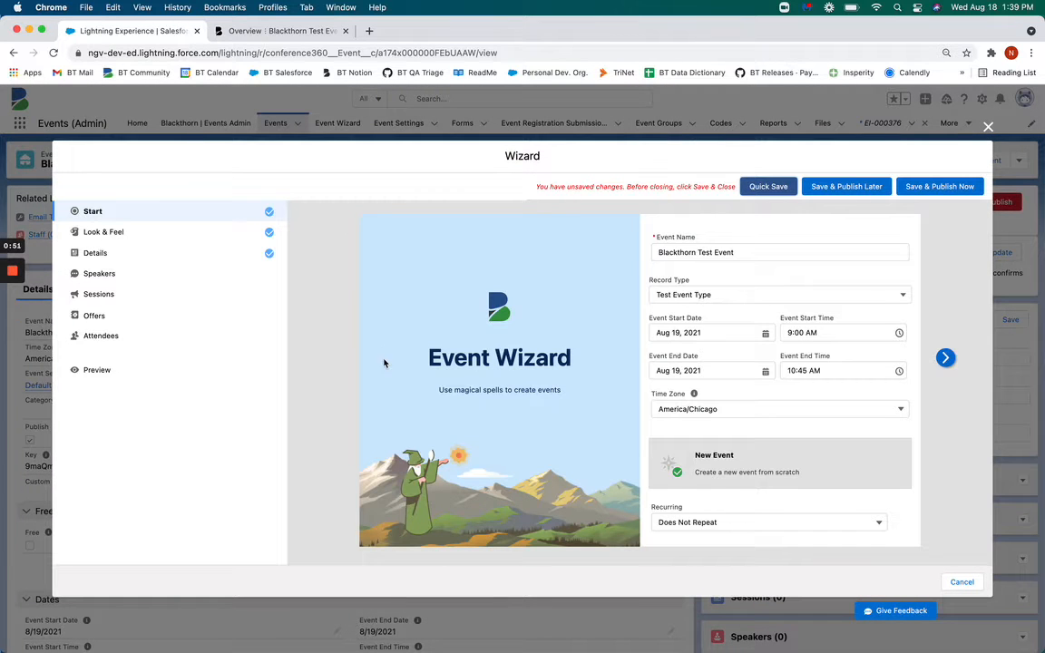
click(95, 316)
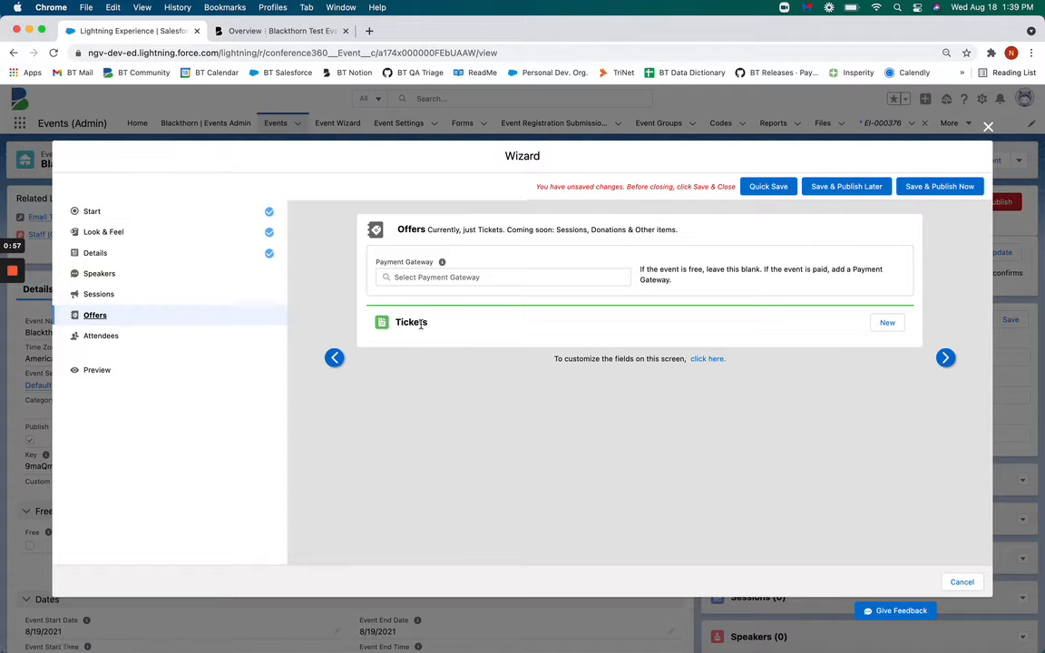
click(887, 323)
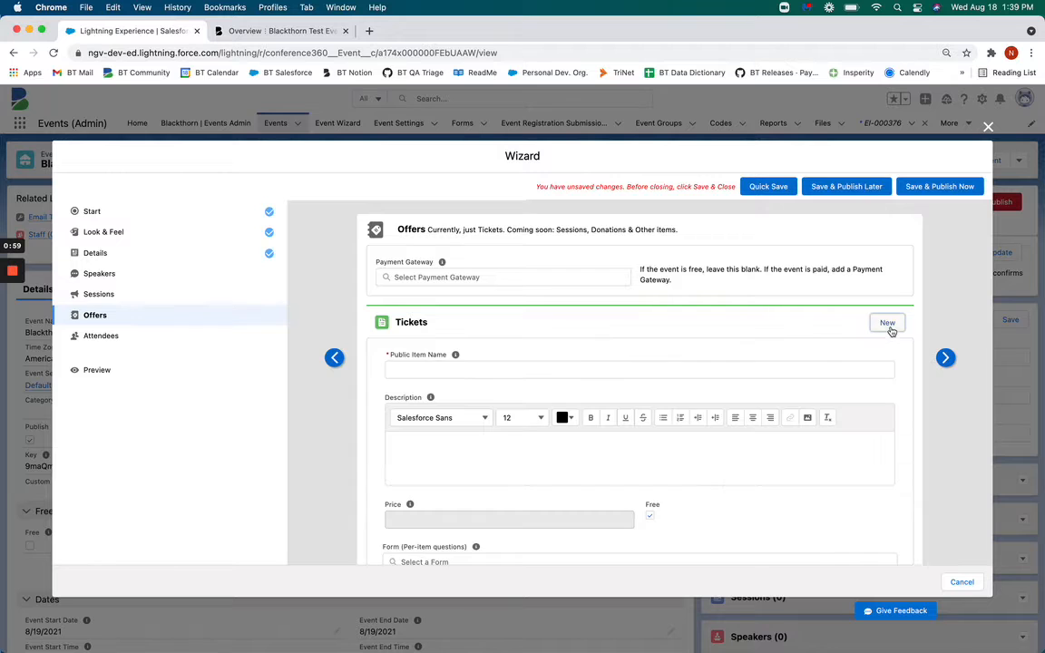
scroll(575, 383, down, 5)
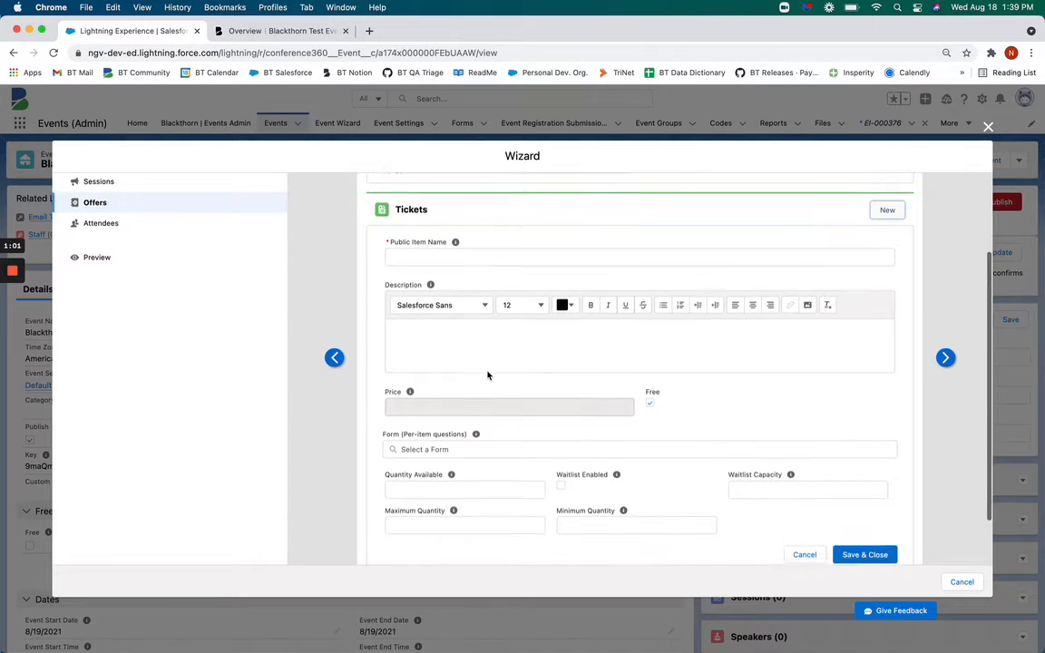
scroll(618, 411, down, 1)
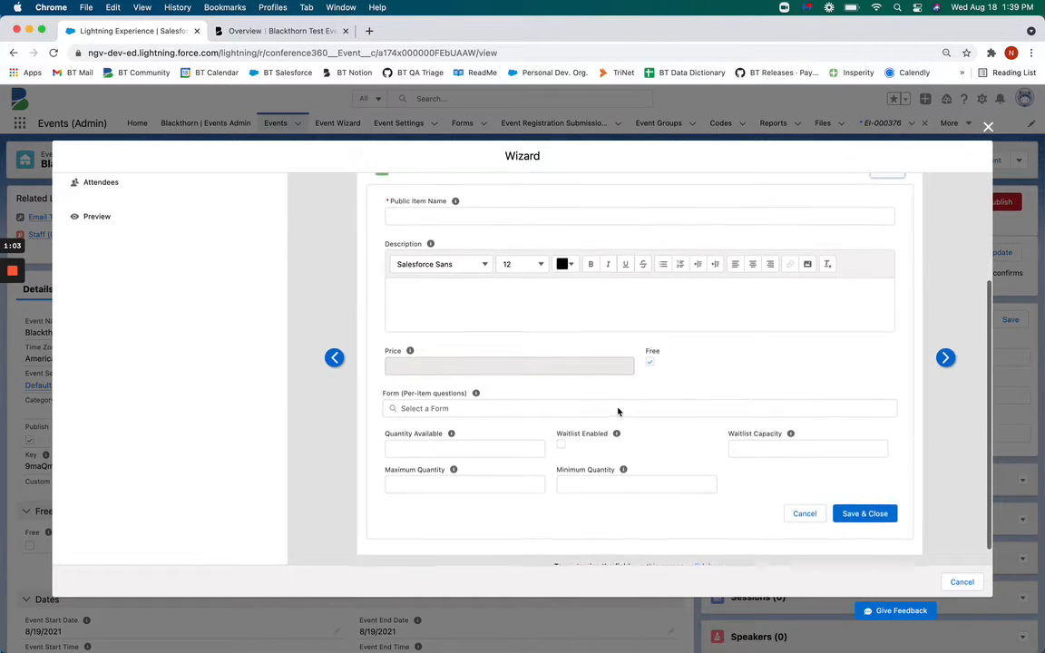
scroll(626, 404, up, 6)
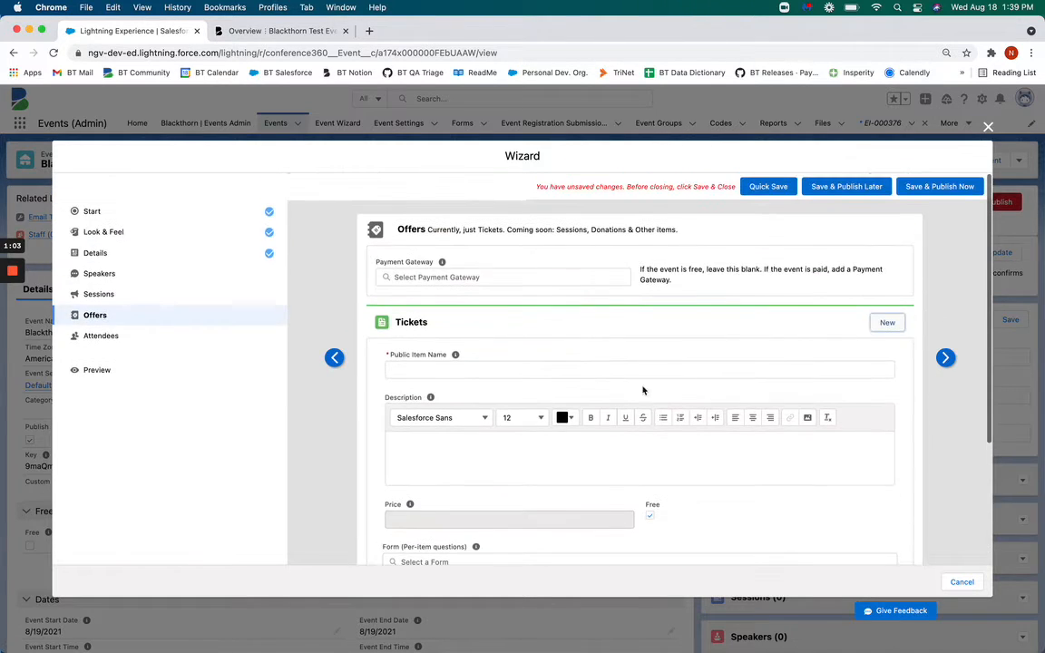
click(962, 582)
click(731, 422)
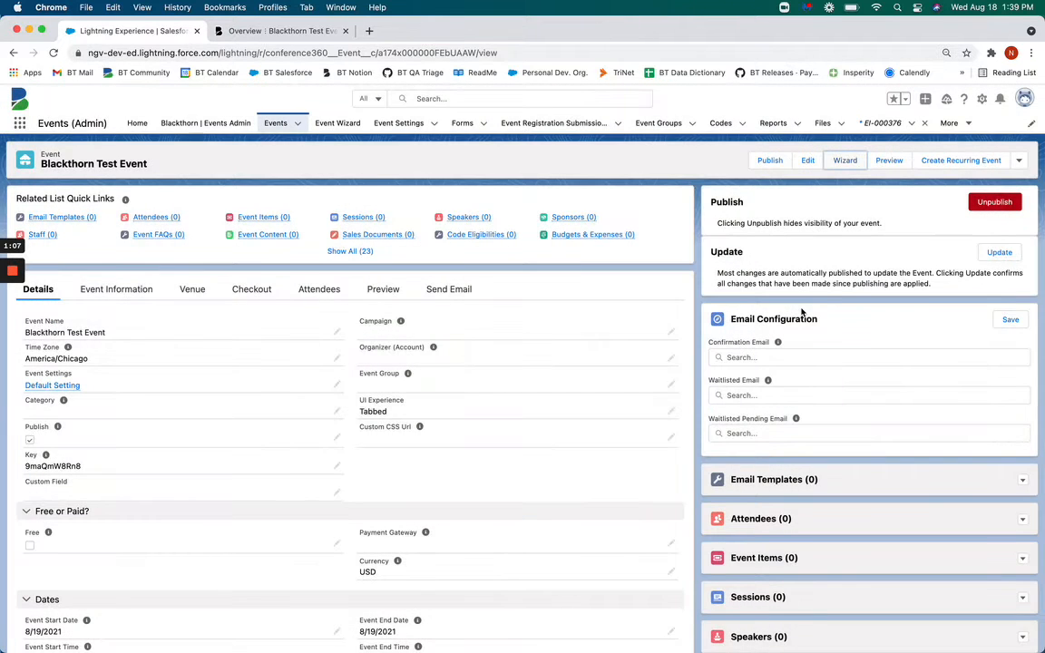
- Start a new event item for Blackthorn Test Event from its related Event Items
scroll(802, 312, down, 4)
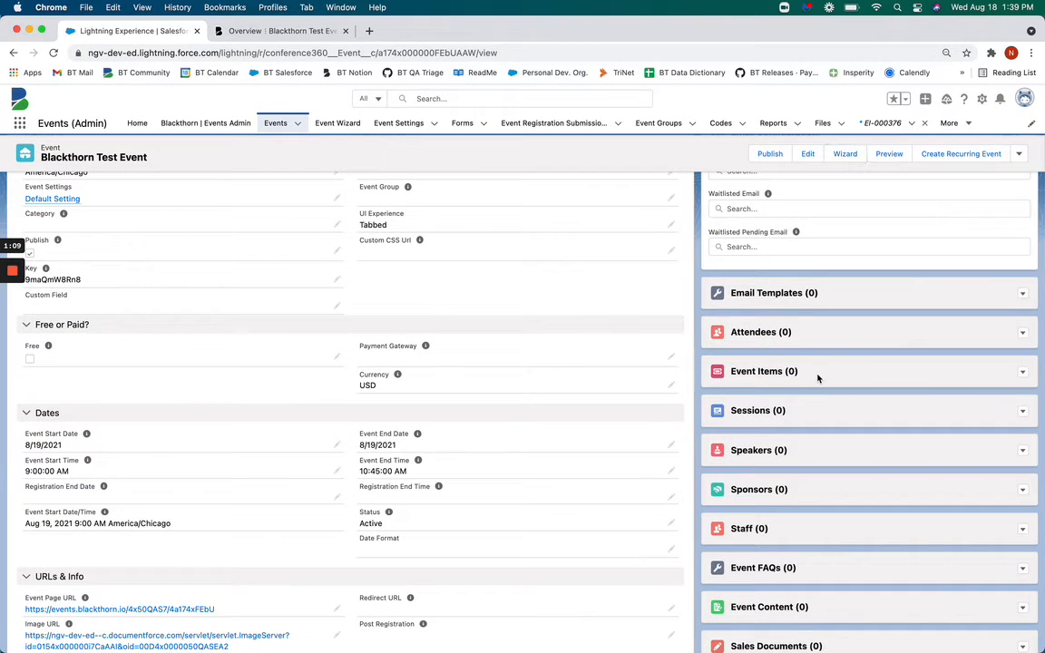
scroll(835, 375, up, 1)
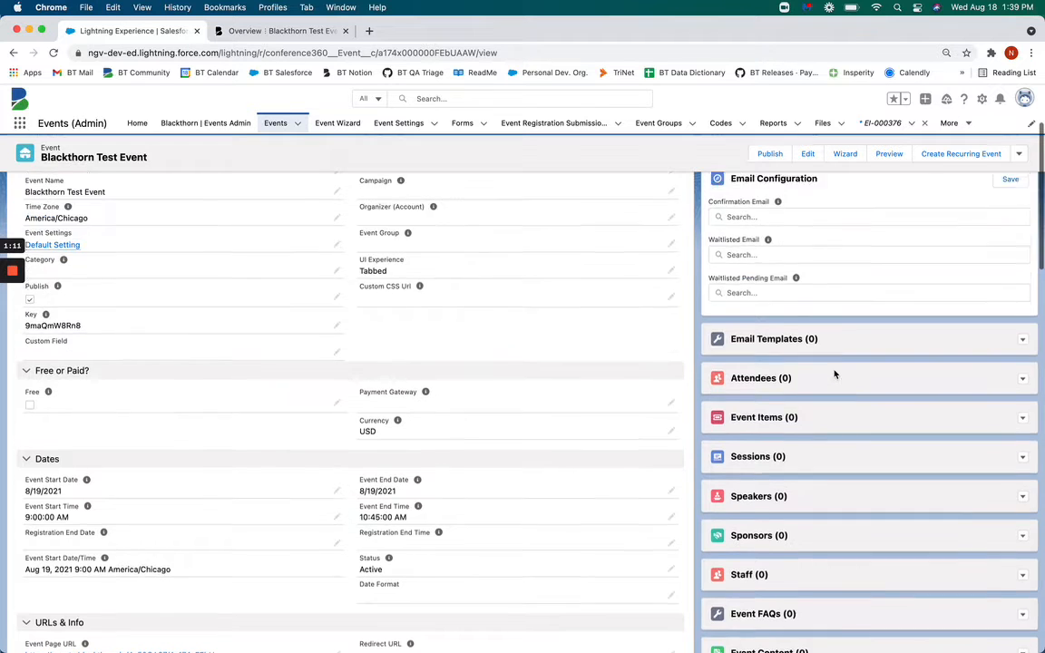
scroll(835, 375, up, 3)
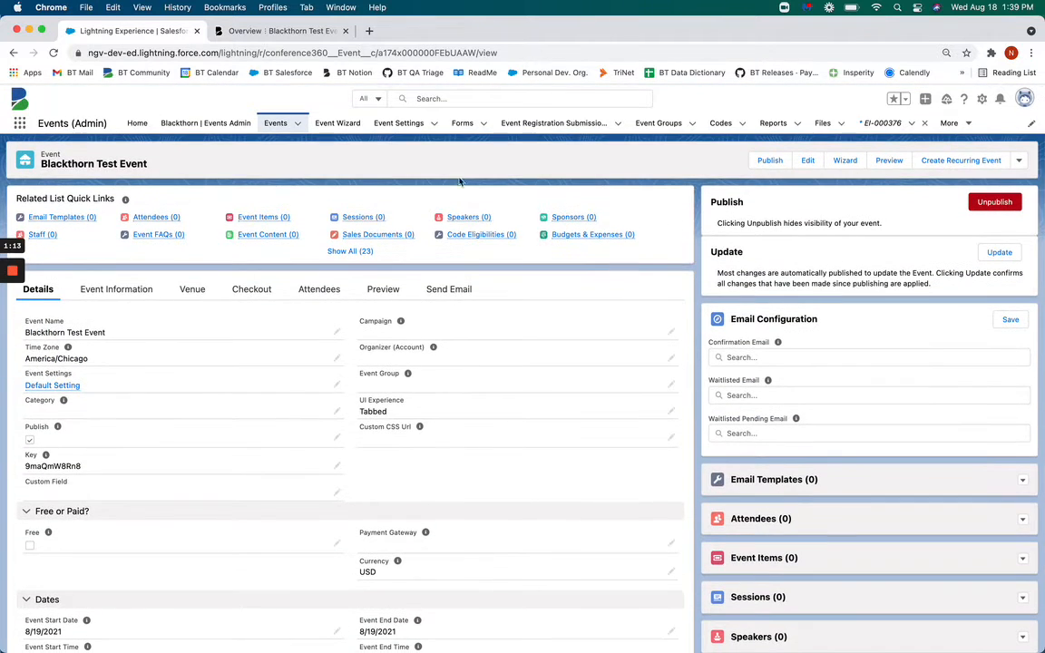
scroll(815, 255, down, 4)
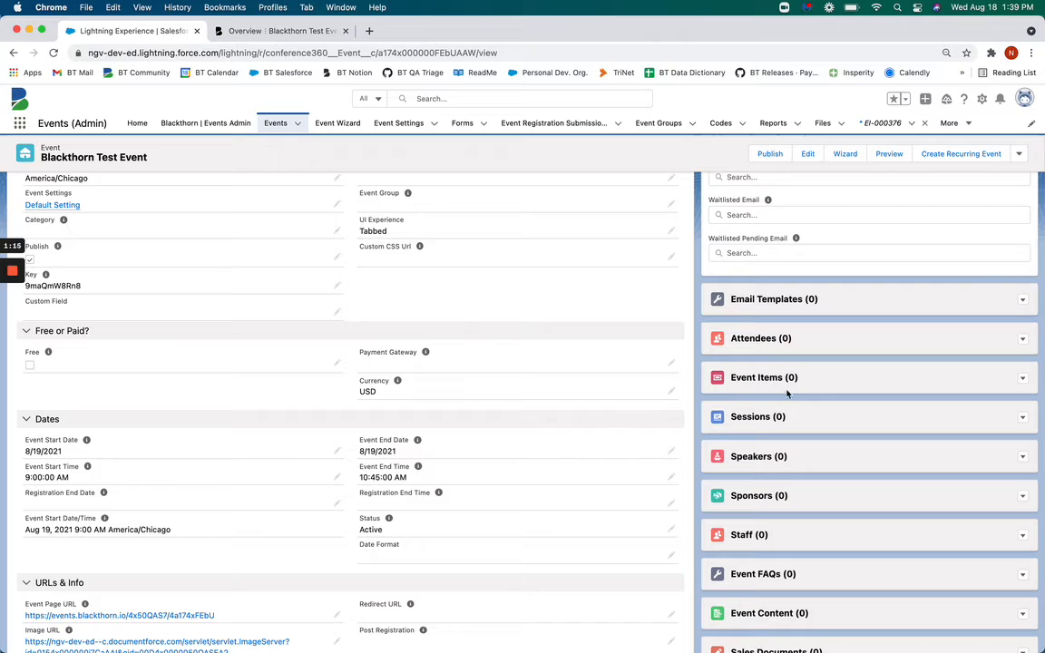
click(1023, 381)
click(991, 397)
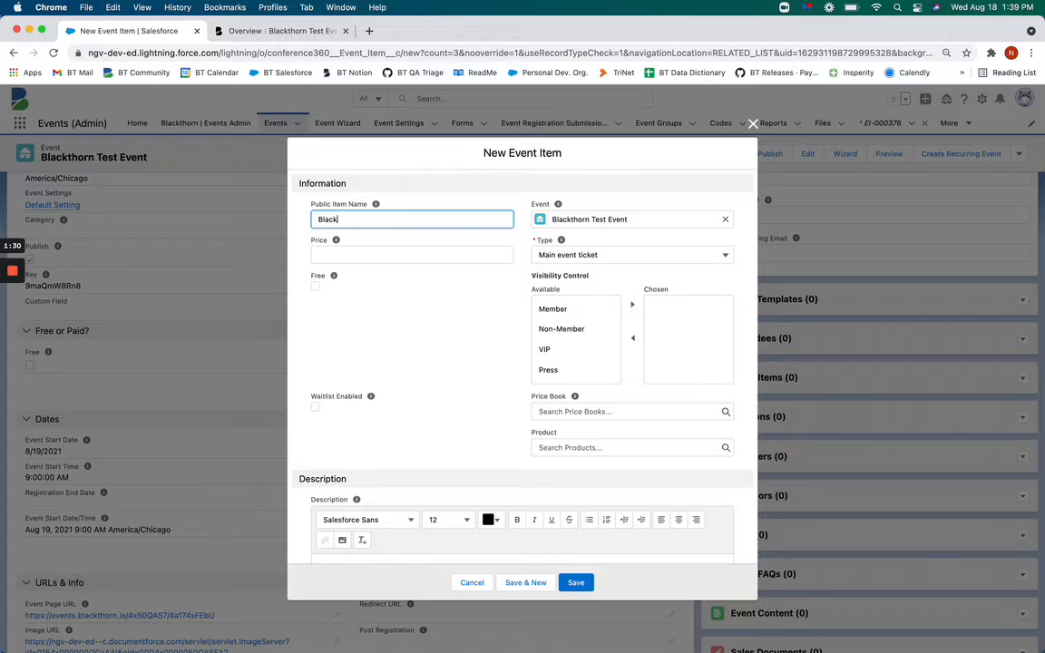
- Name the item "Blackthorn Example Ticket", mark it as free and choose Main event ticket as its type
text(thorn Example Ticket)
click(307, 269)
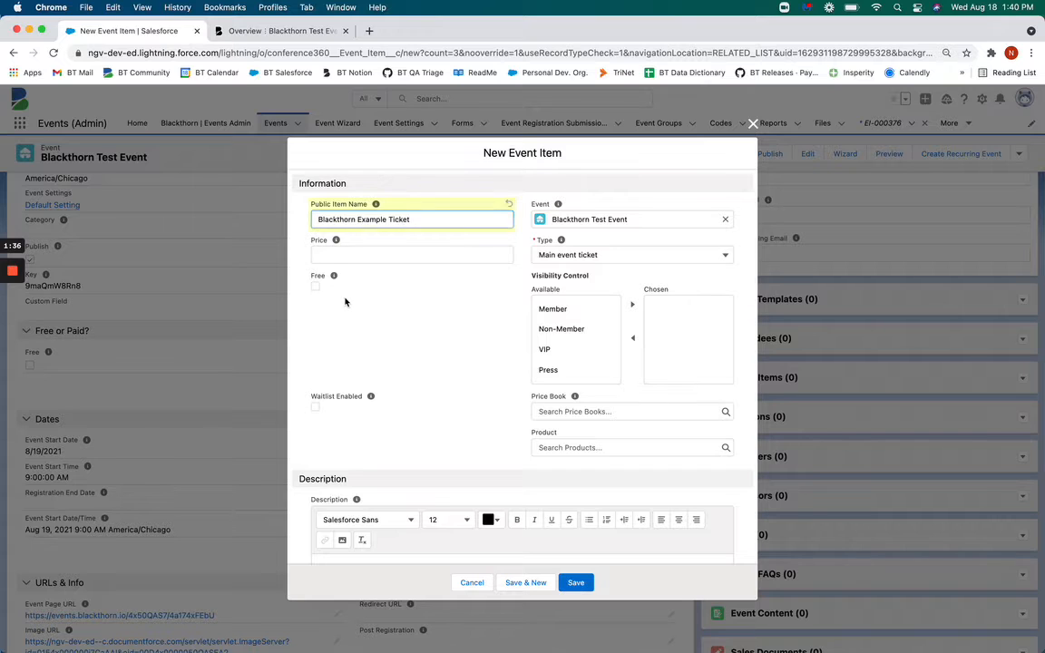
click(315, 287)
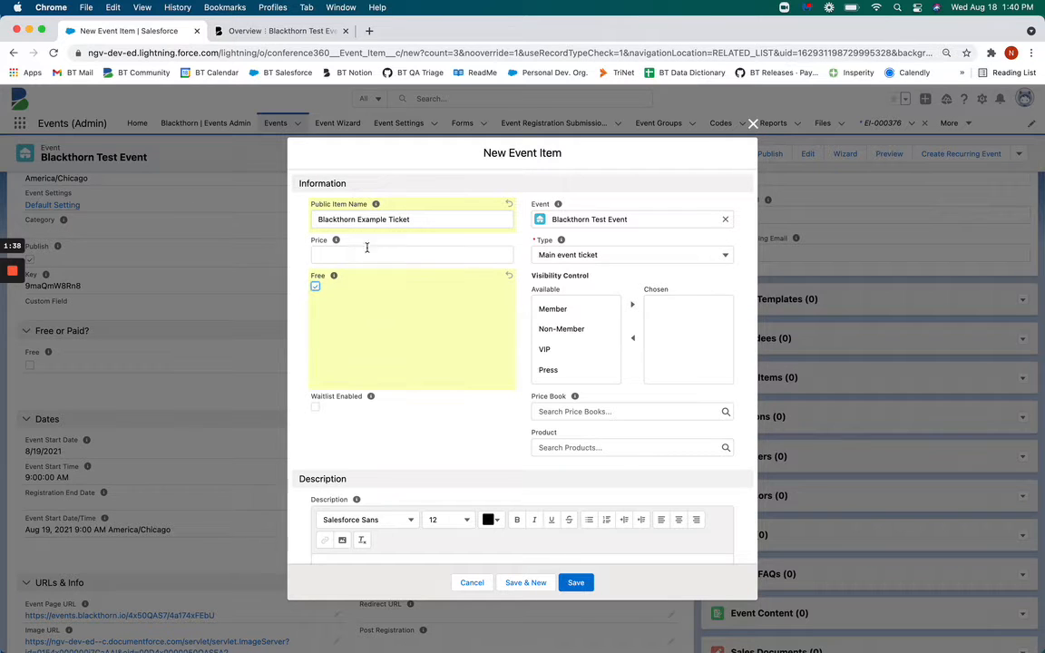
click(554, 257)
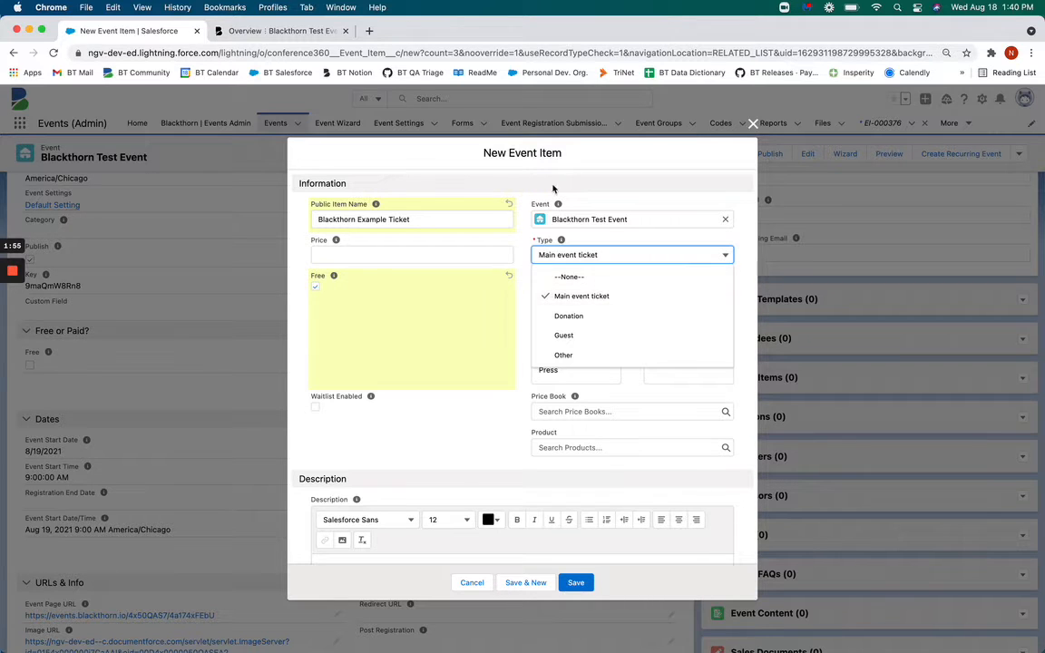
click(599, 299)
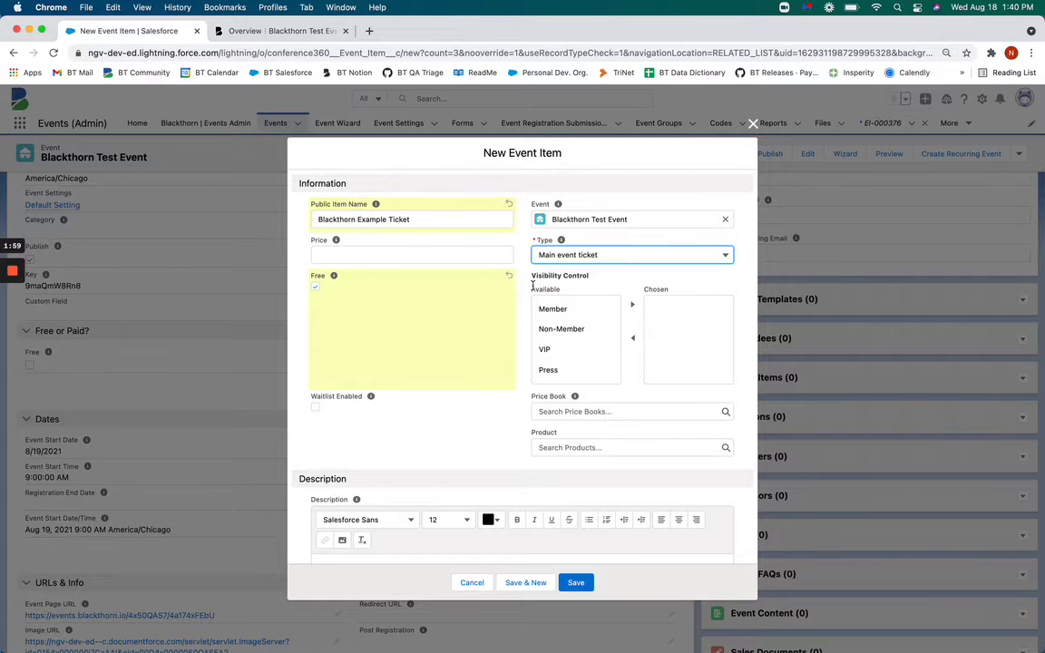
- Enter "This is a description." as the ticket's description
scroll(531, 315, down, 5)
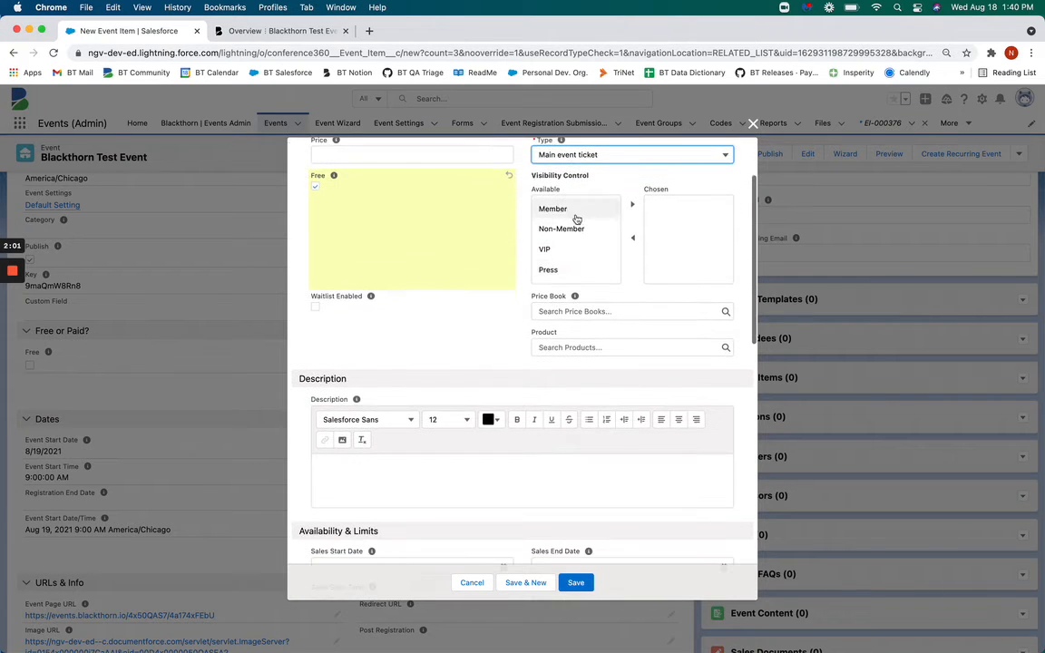
scroll(580, 231, up, 1)
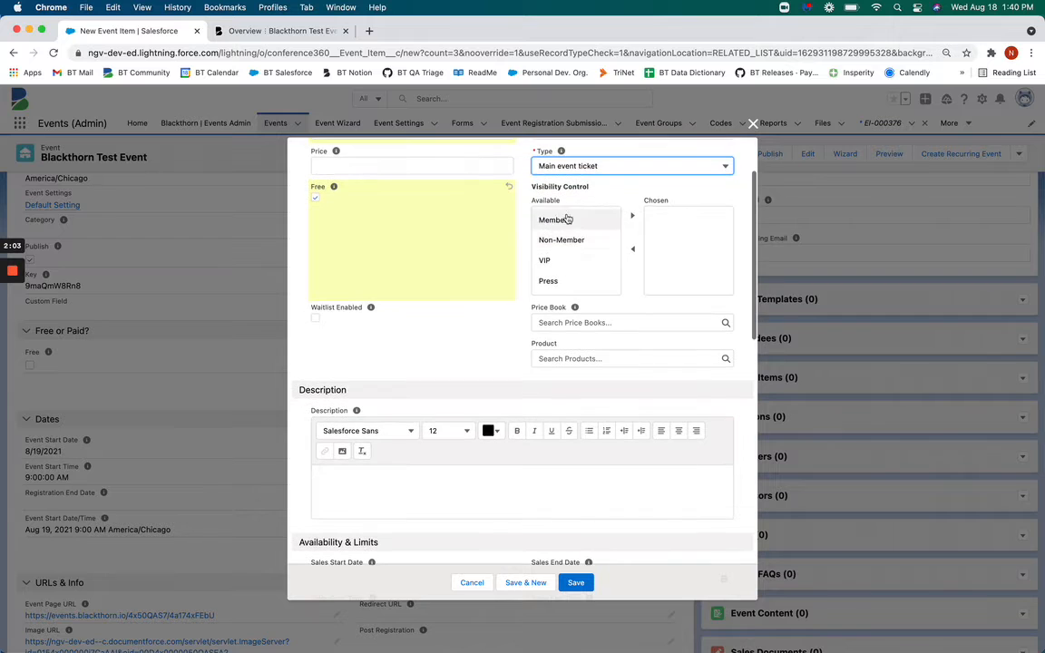
scroll(549, 275, down, 1)
scroll(553, 277, up, 3)
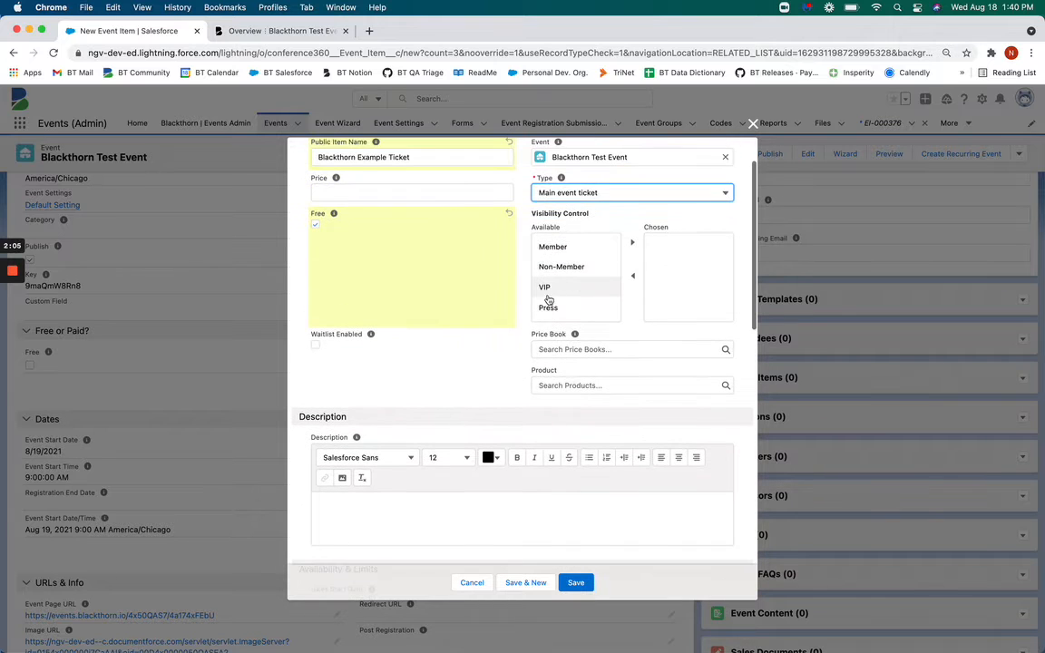
scroll(558, 282, up, 1)
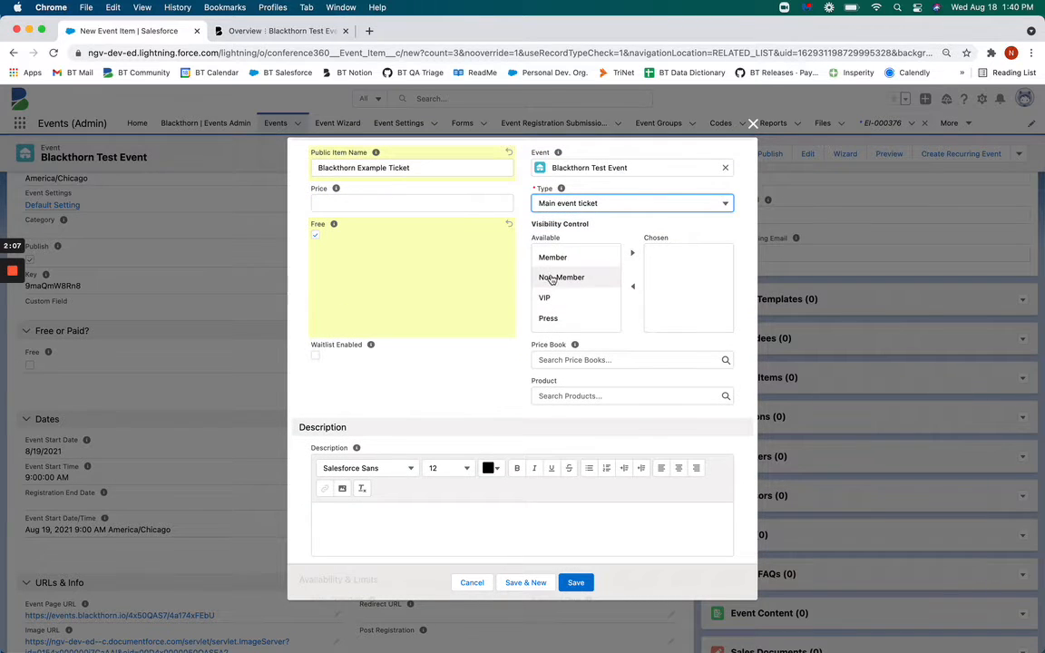
scroll(467, 275, down, 5)
click(393, 376)
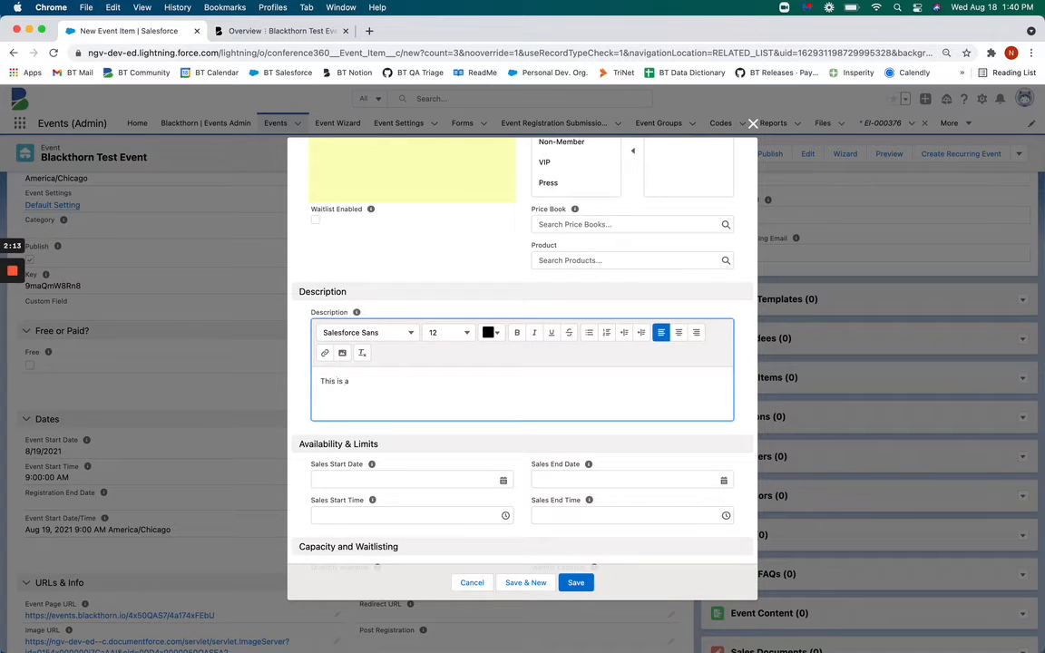
text(This is a description)
- Set the ticket's sales start date to 8/16/2021 and its sales end date to 8/17/2021
scroll(525, 385, down, 1)
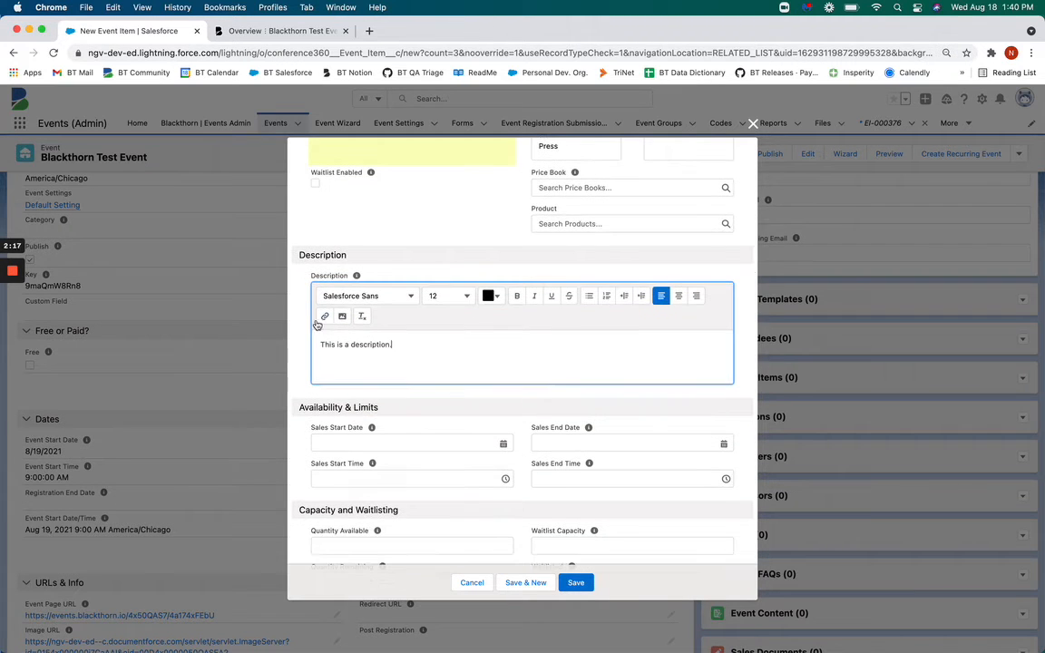
scroll(399, 347, down, 3)
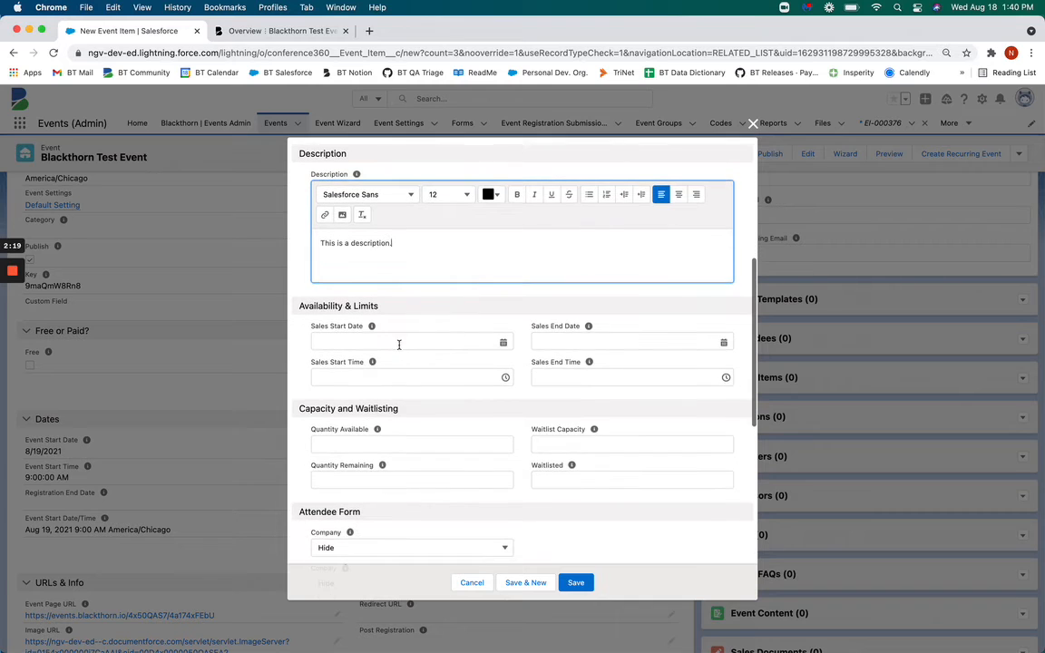
scroll(372, 308, down, 1)
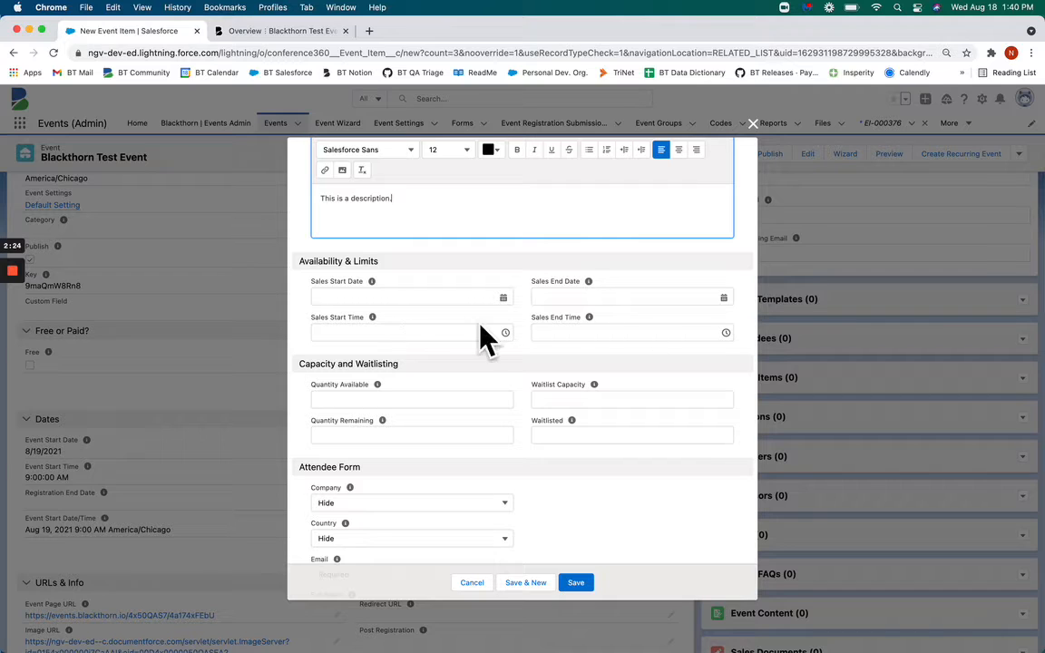
click(430, 293)
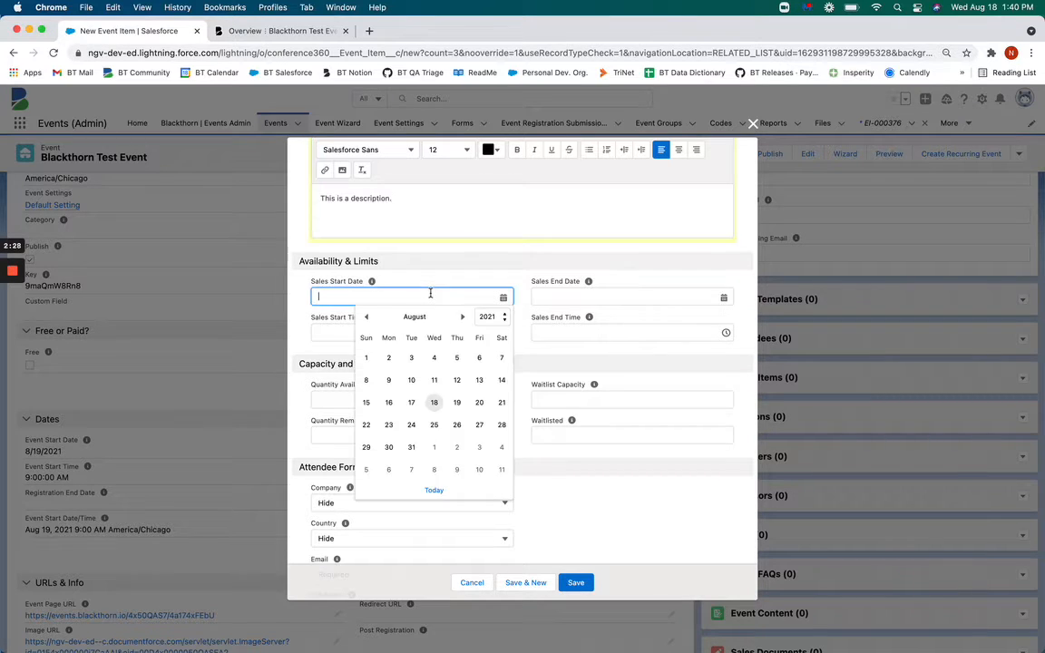
click(389, 403)
click(535, 297)
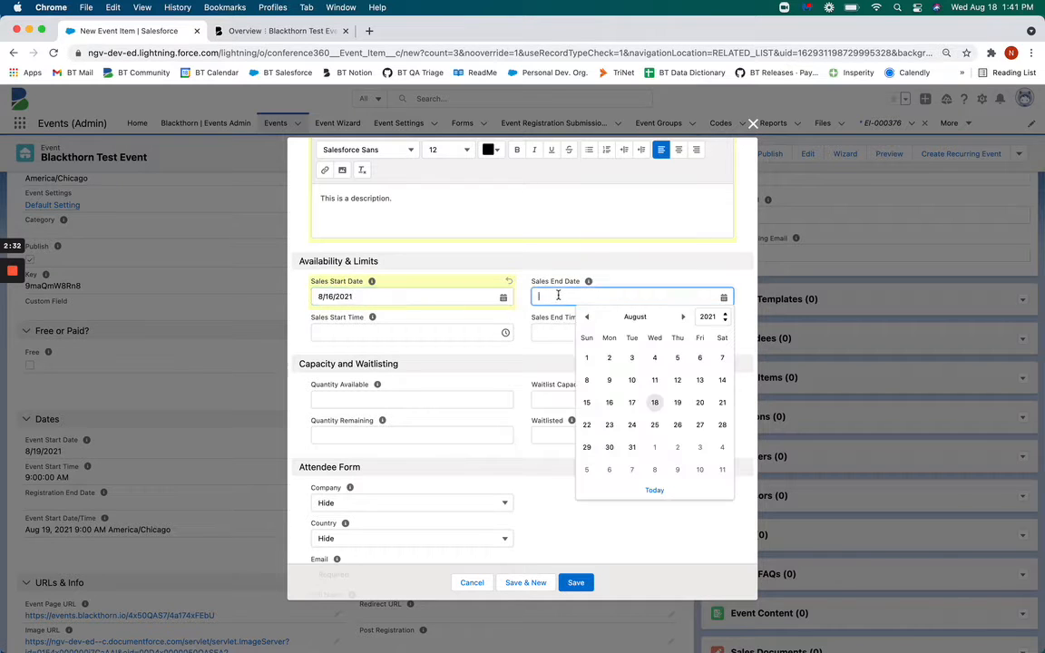
click(628, 400)
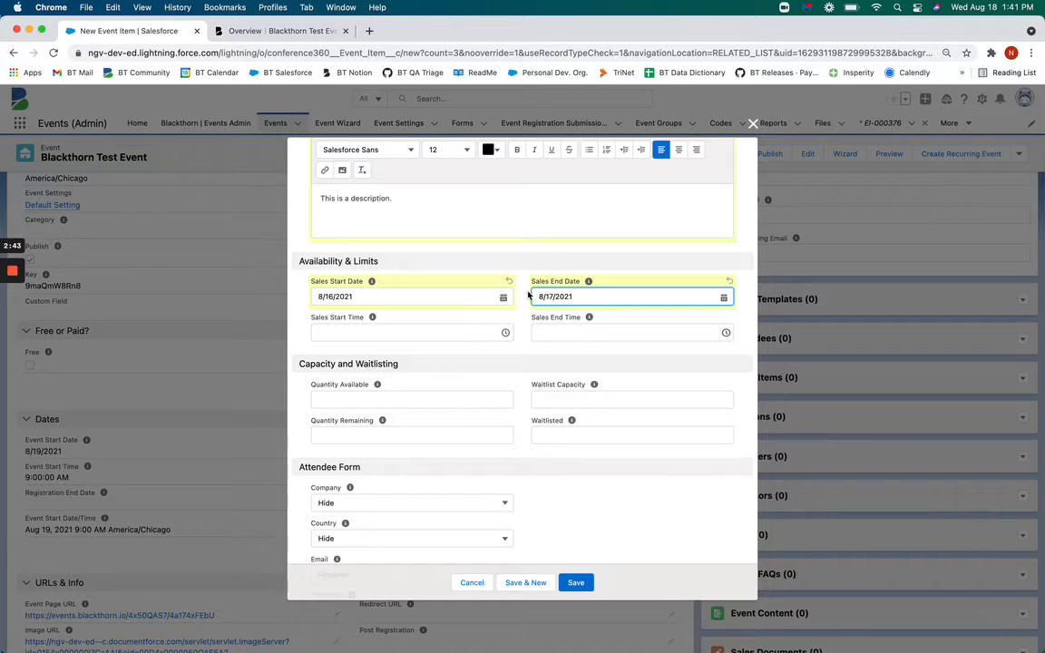
- Set the ticket's sales end time to 12:00 AM, leaving the sales start time blank
click(408, 332)
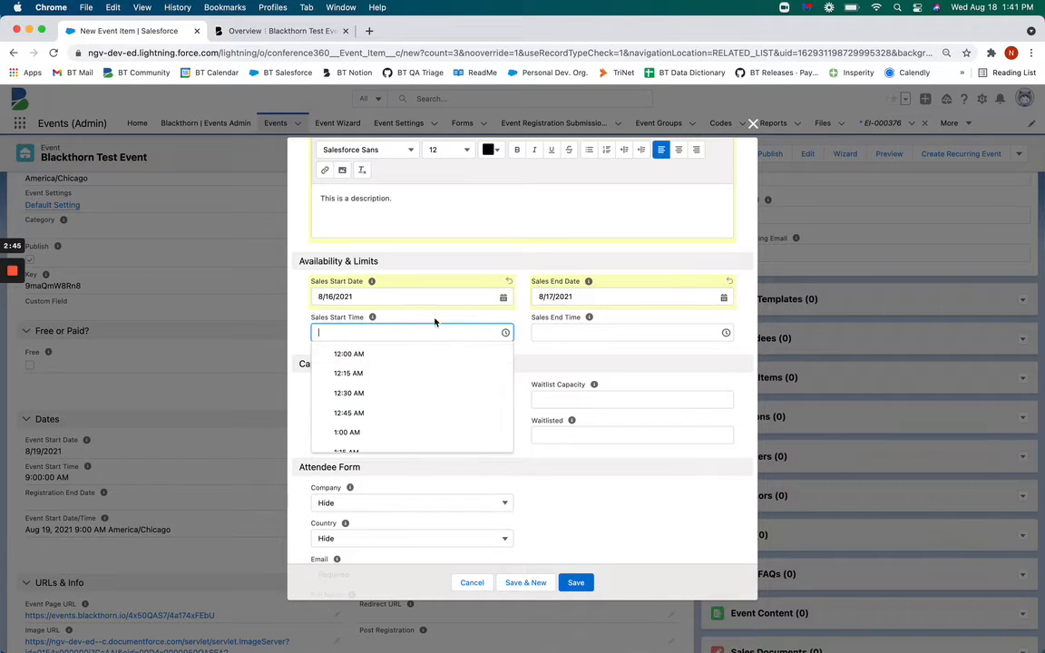
click(540, 330)
click(551, 331)
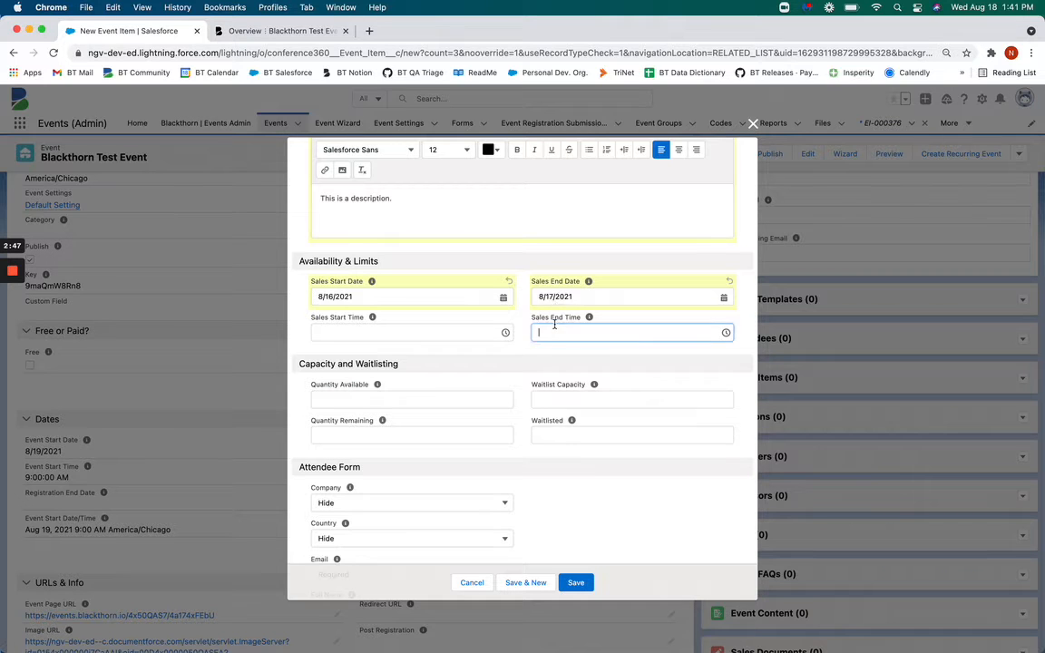
click(569, 352)
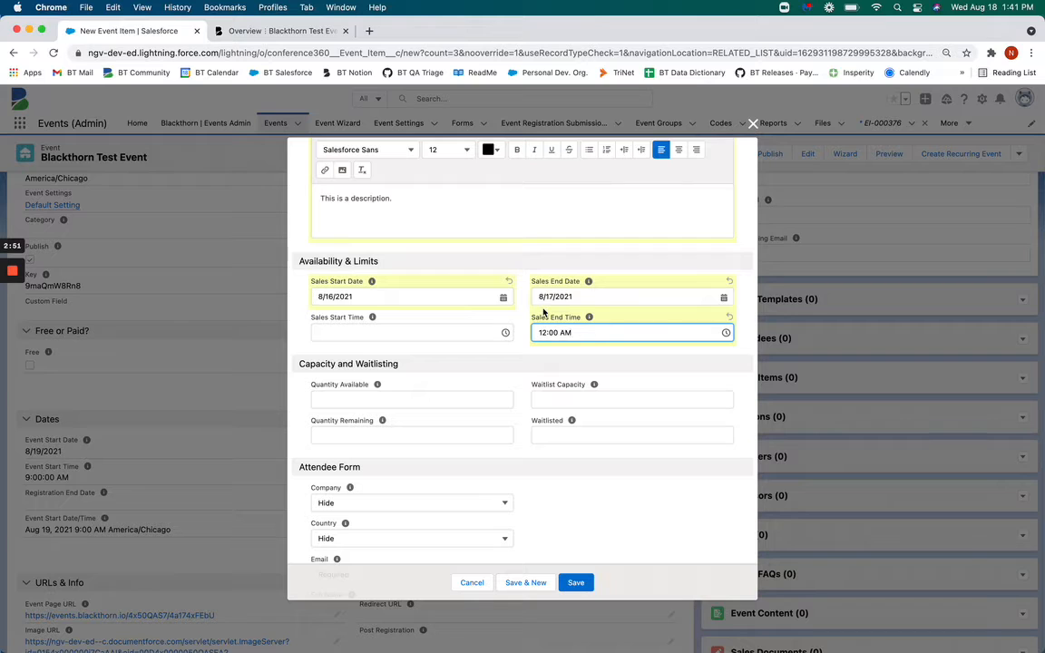
- Clear the ticket's sales start date, sales end date and sales end time
triple_click(423, 297)
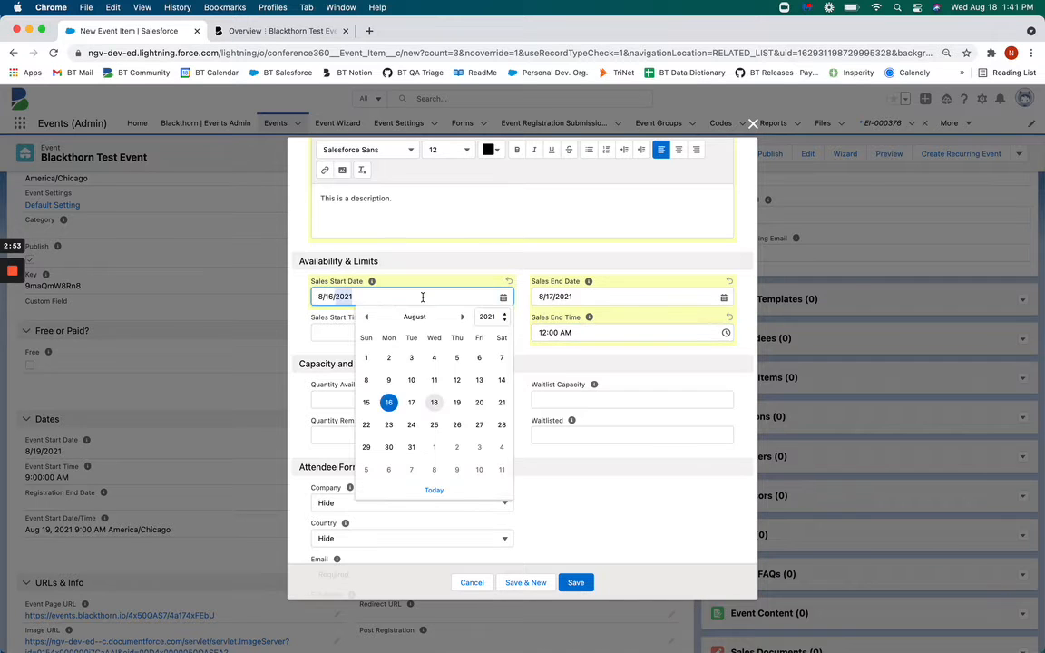
key(BackSpace)
double_click(563, 296)
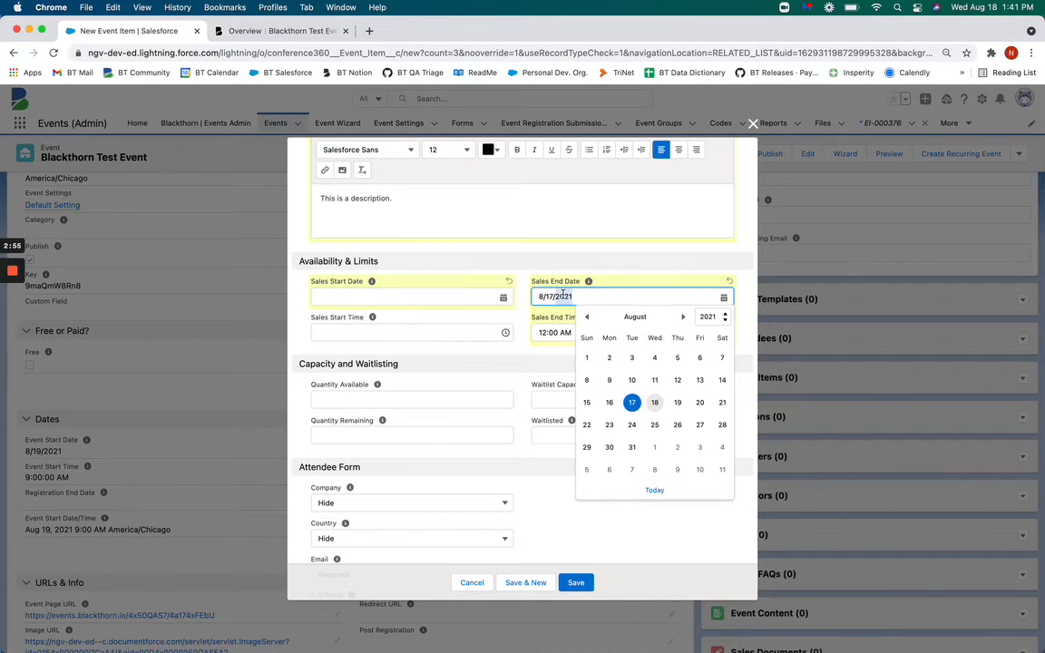
key(BackSpace)
key(BackSpace)
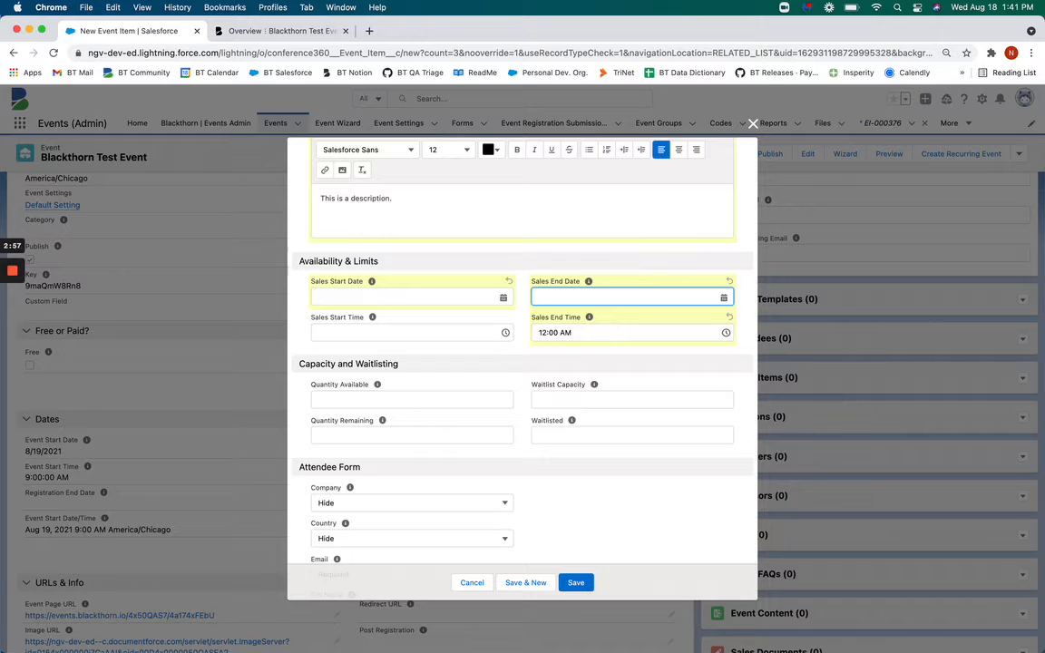
key(Tab)
key(BackSpace)
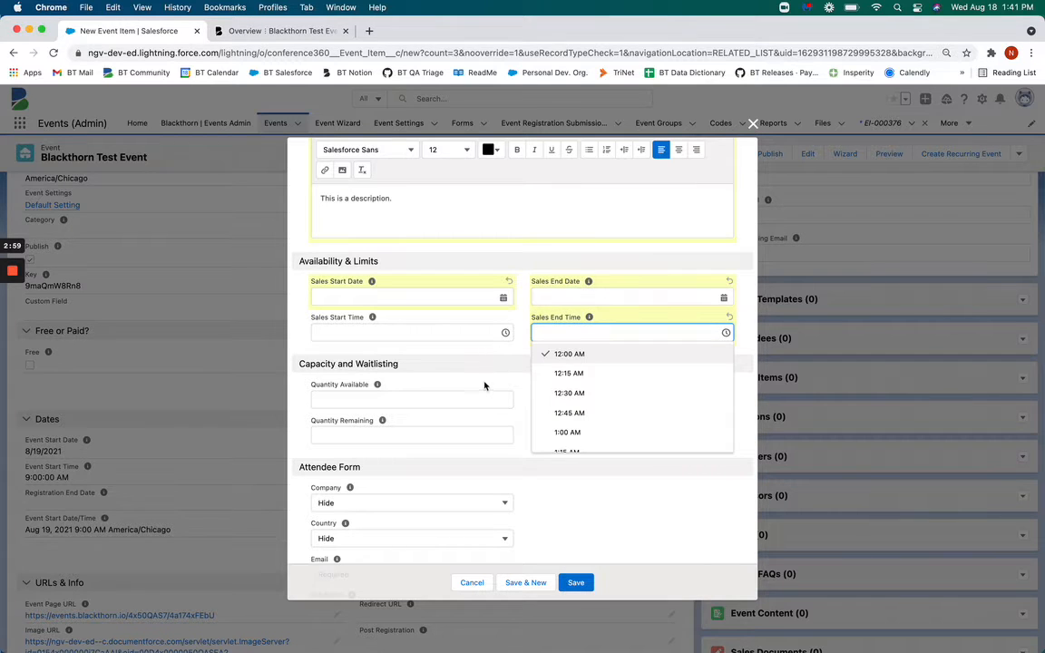
- Set the ticket's quantity available to 50 and its quantity remaining to 0
scroll(484, 386, down, 2)
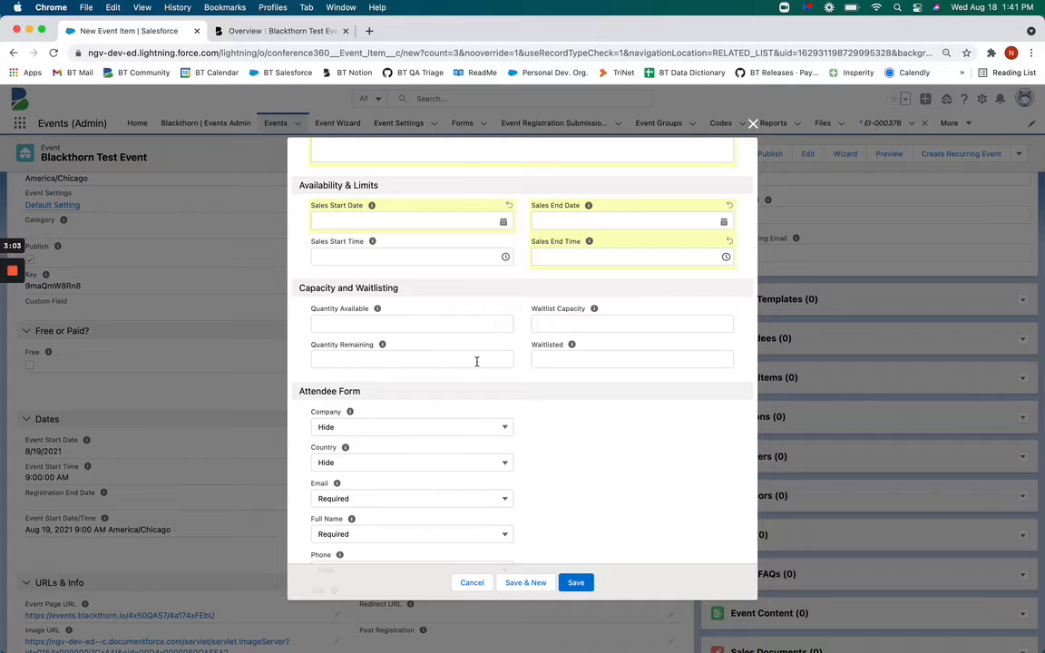
scroll(488, 351, down, 1)
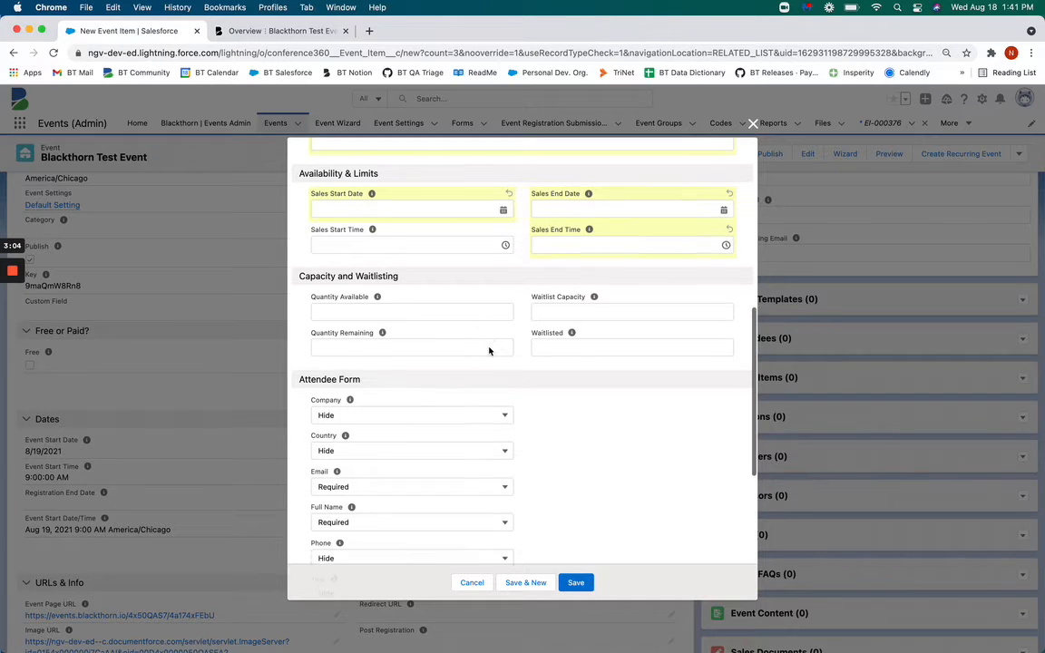
click(443, 306)
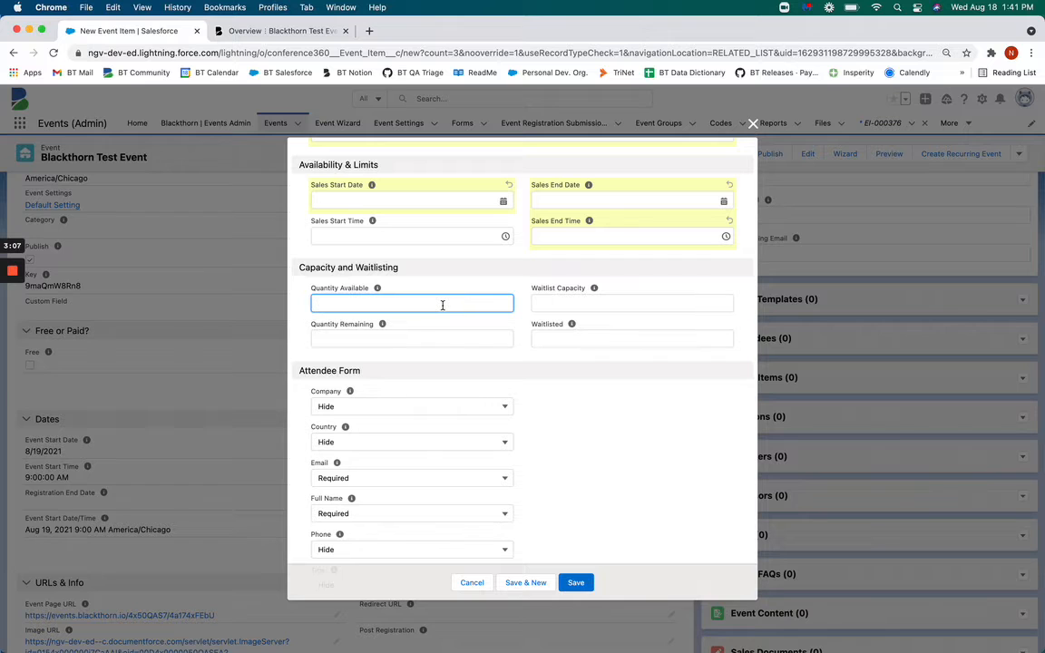
text(50)
scroll(415, 240, up, 10)
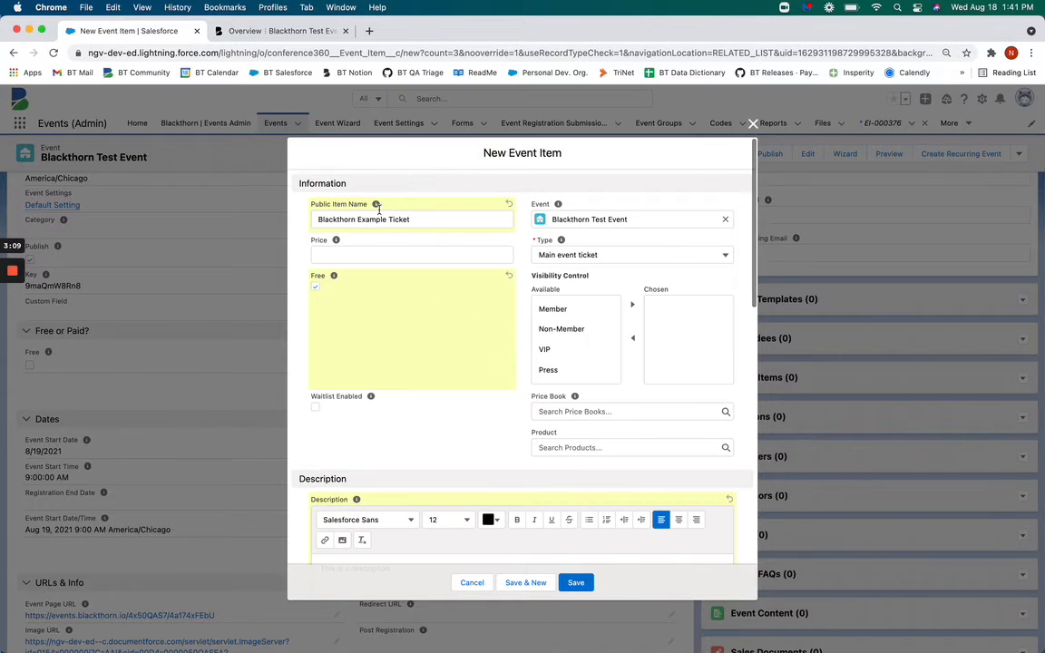
scroll(420, 239, down, 10)
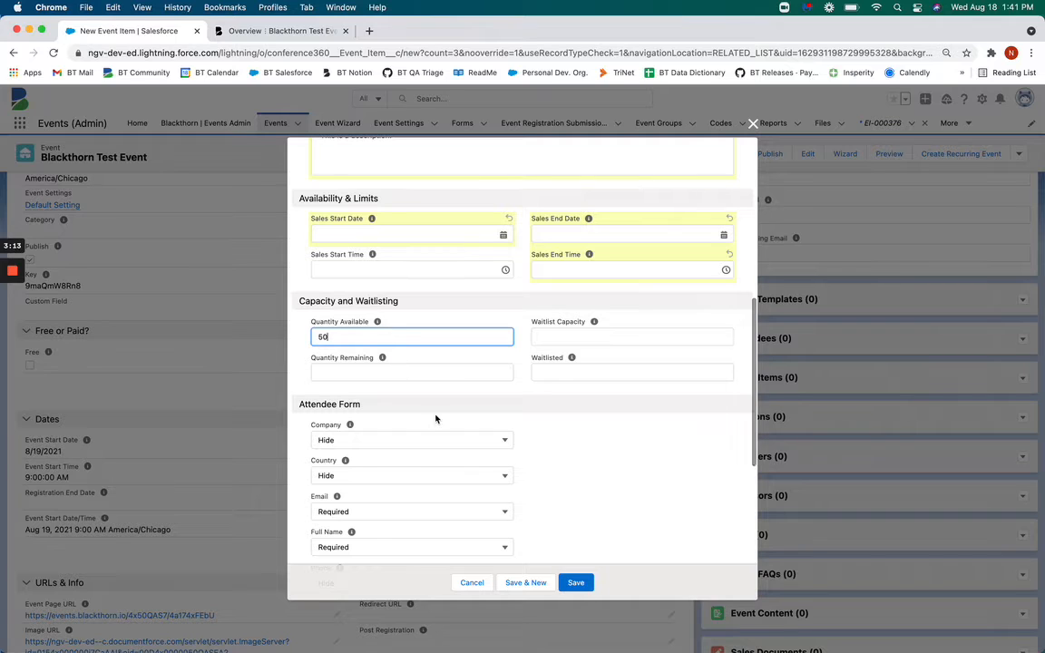
click(357, 371)
text(0)
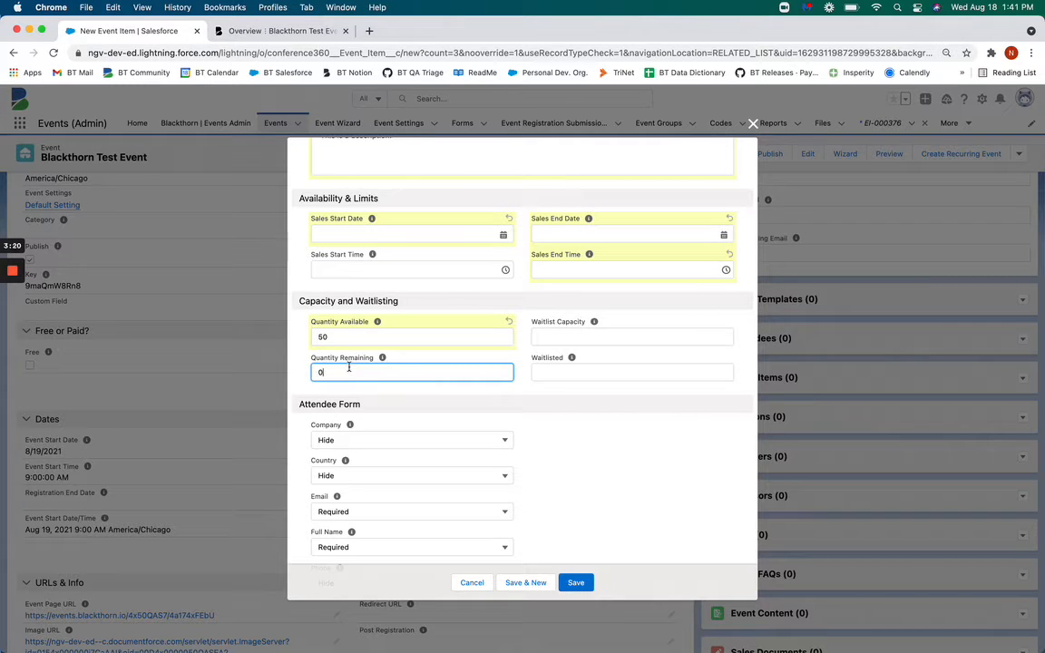
- Clear the quantity available and quantity remaining values
double_click(347, 336)
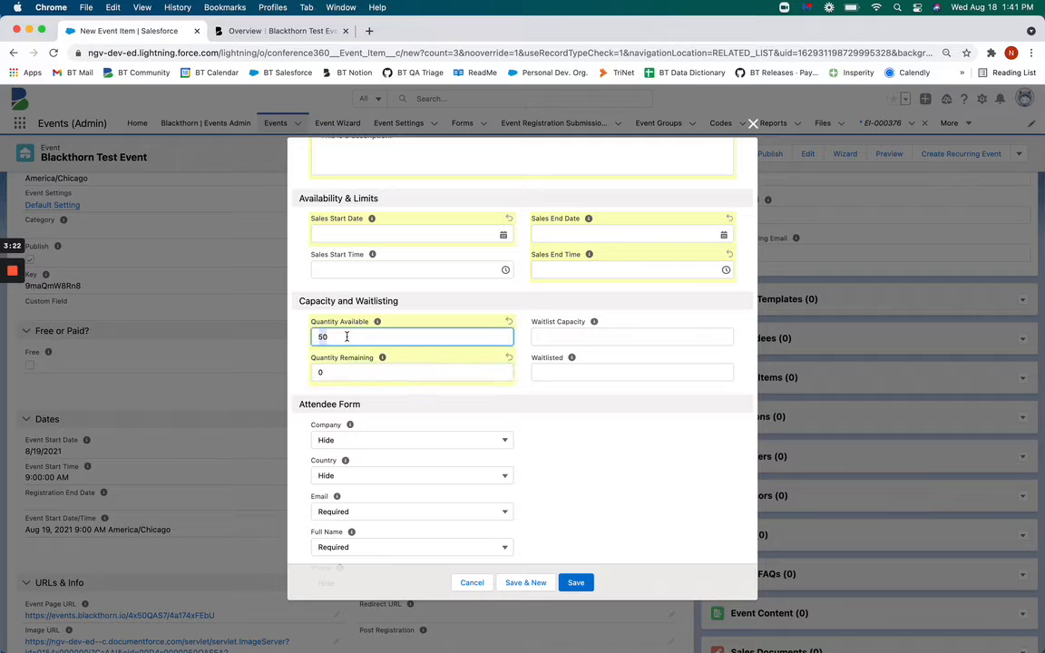
key(BackSpace)
click(323, 372)
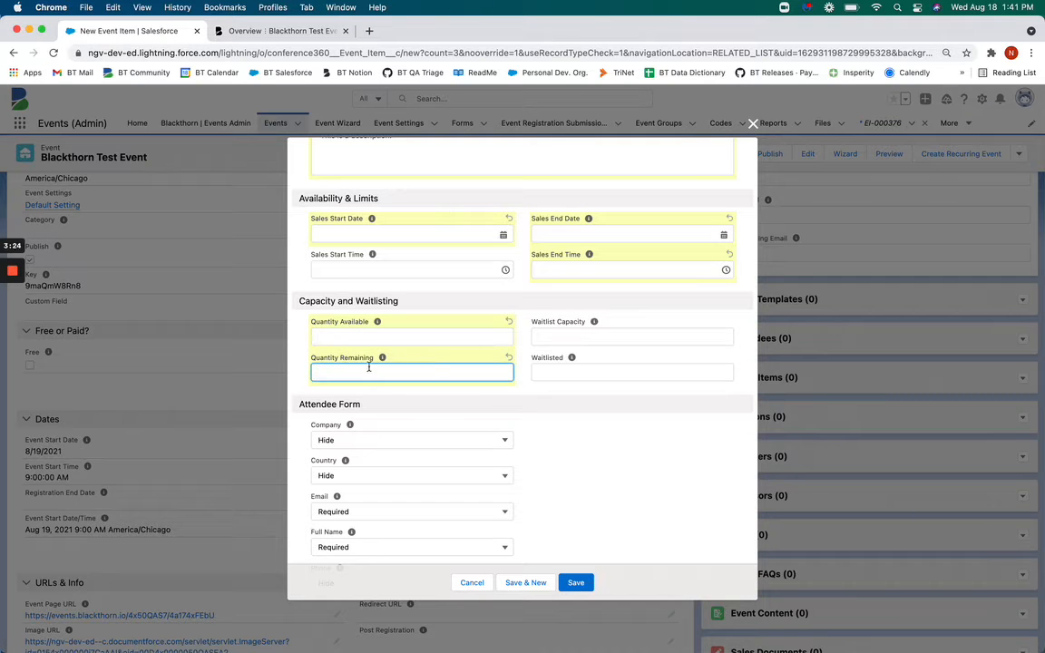
scroll(528, 367, up, 1)
click(521, 369)
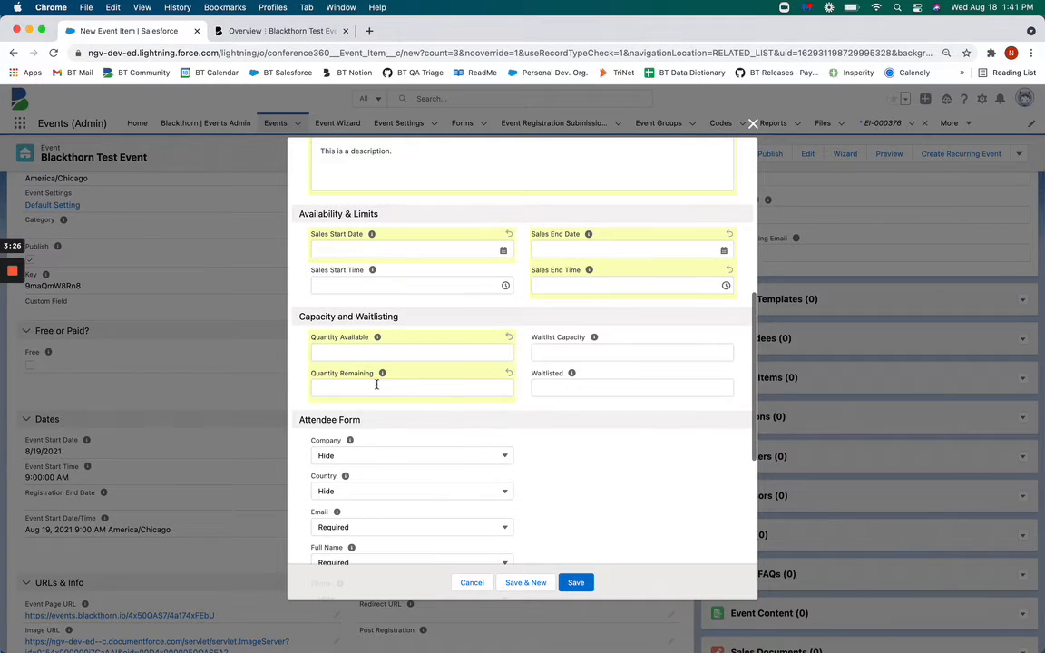
- Enable the waitlist for the ticket
scroll(347, 387, up, 1)
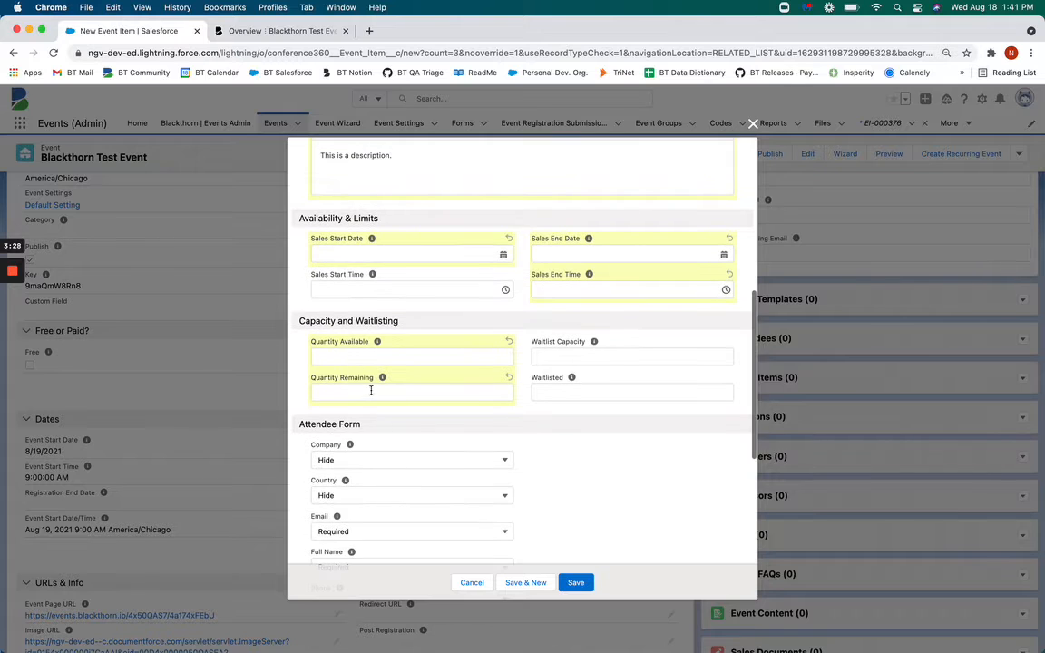
scroll(372, 390, up, 3)
scroll(389, 335, up, 2)
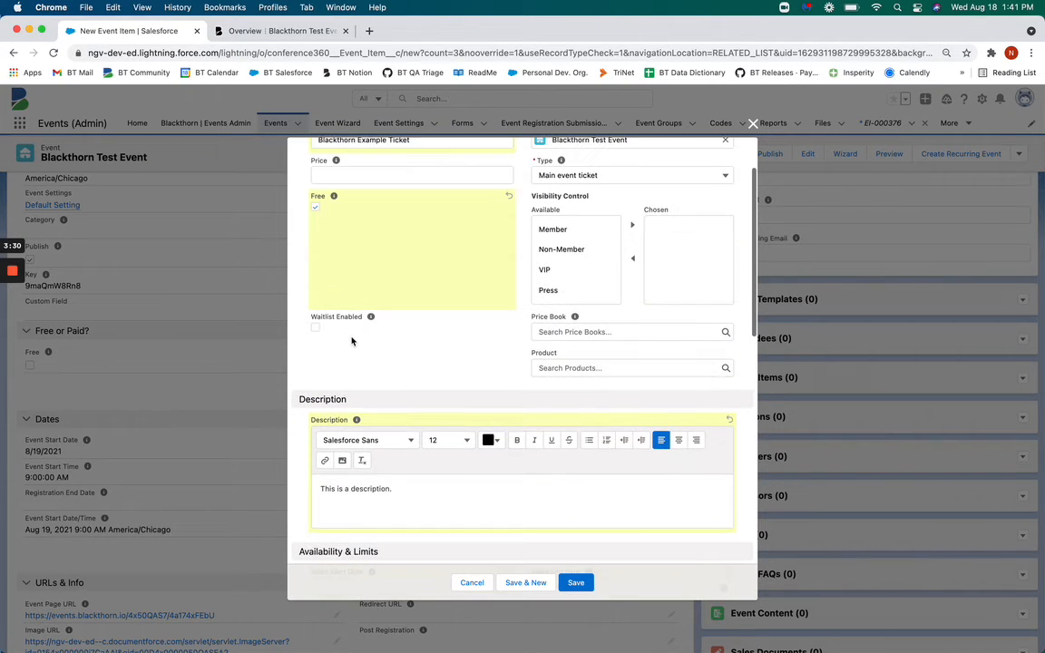
click(316, 328)
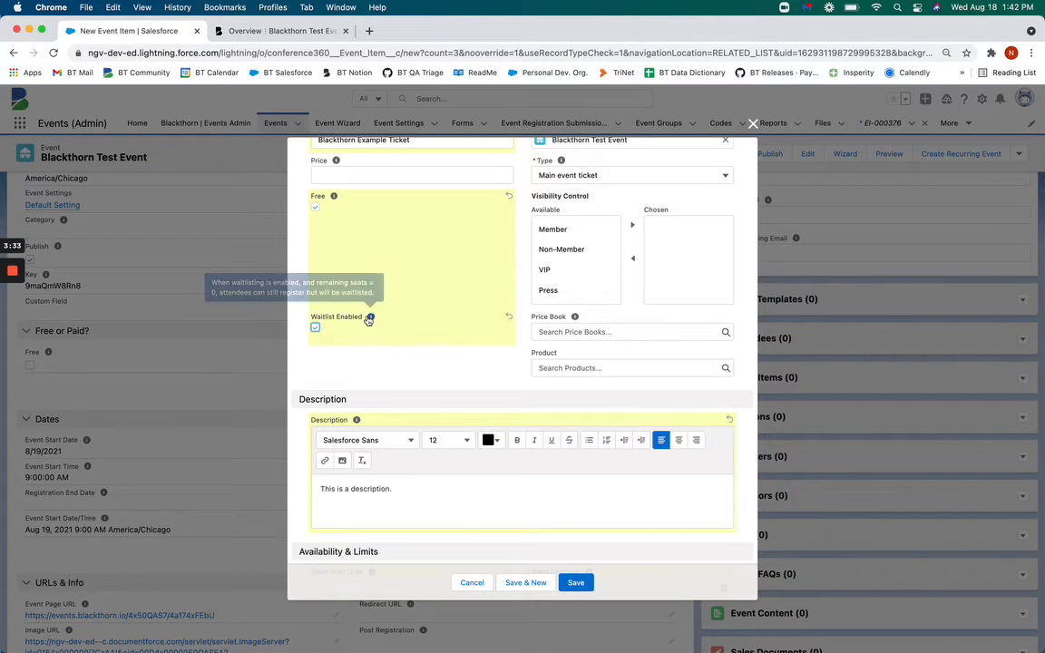
- Enter a waitlist capacity of 50 and clear it again
scroll(367, 319, down, 6)
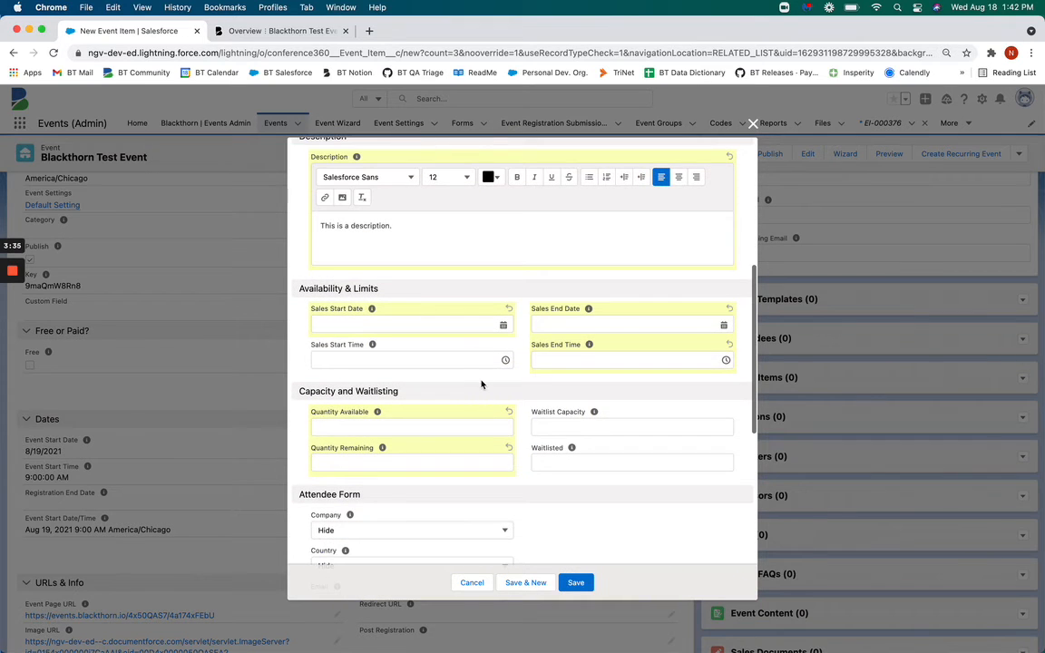
scroll(485, 387, down, 1)
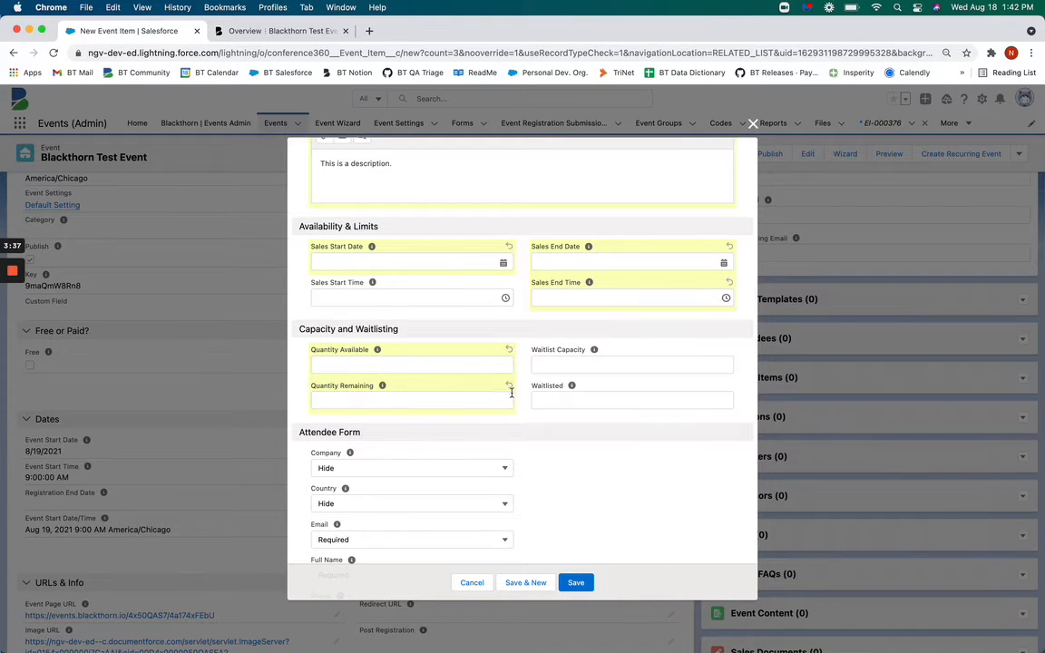
click(556, 367)
text(50)
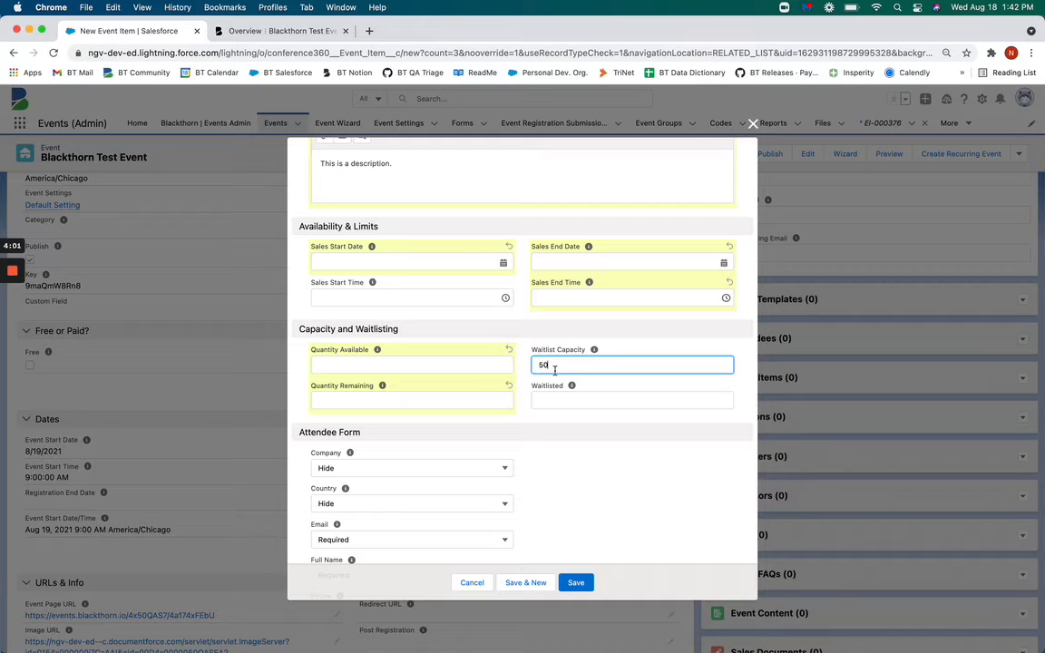
click(560, 404)
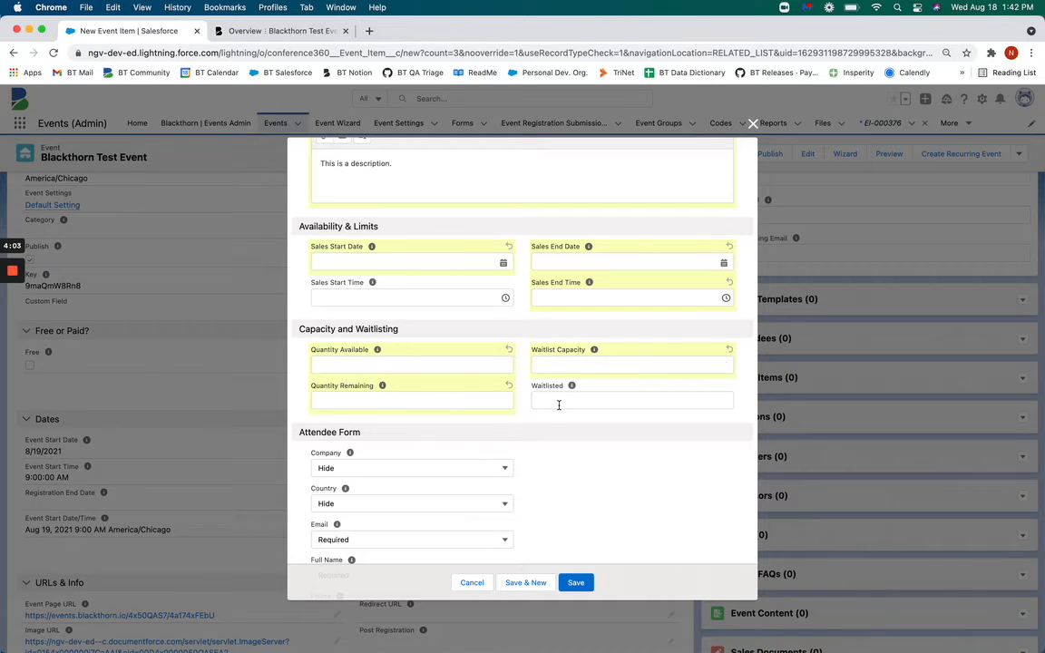
- Review the attendee form fields and the display options offered for Company without changing them
scroll(560, 404, down, 3)
scroll(560, 408, down, 1)
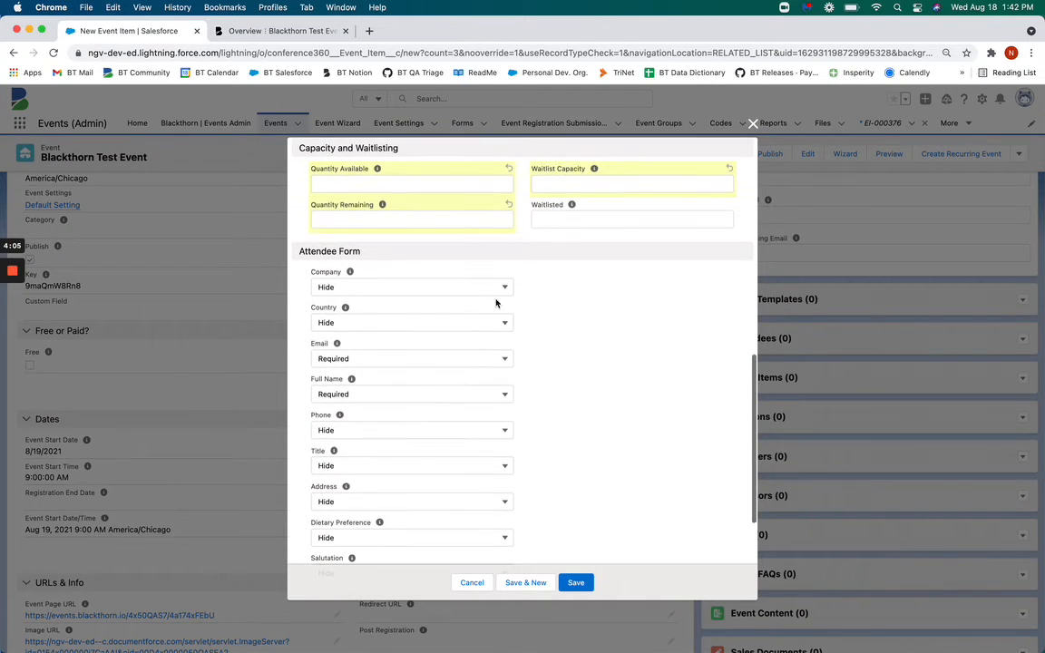
scroll(480, 281, down, 2)
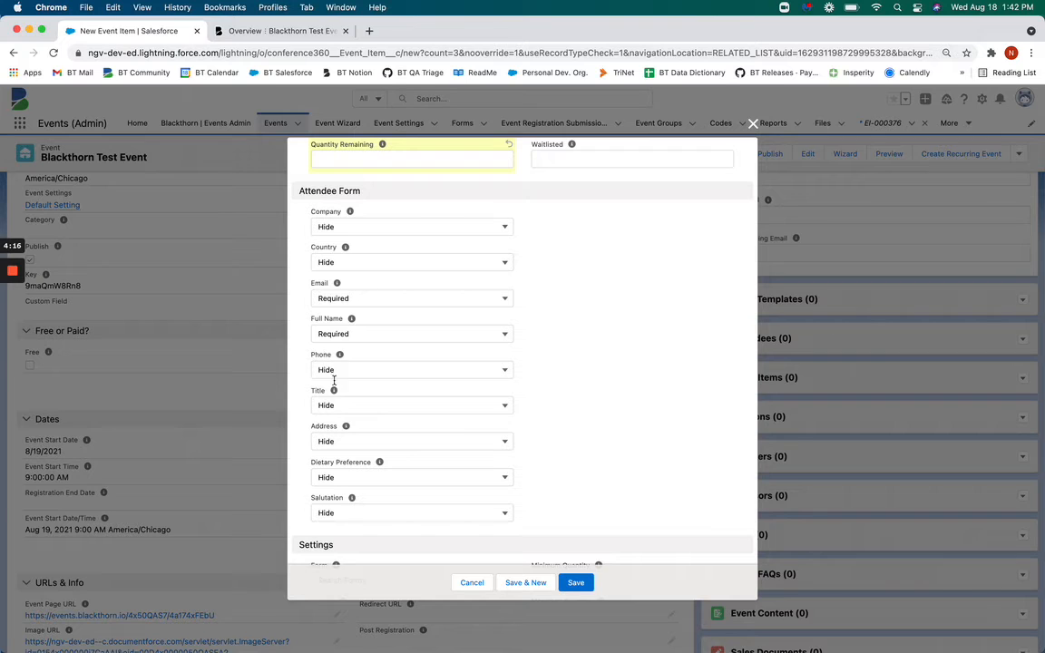
click(376, 227)
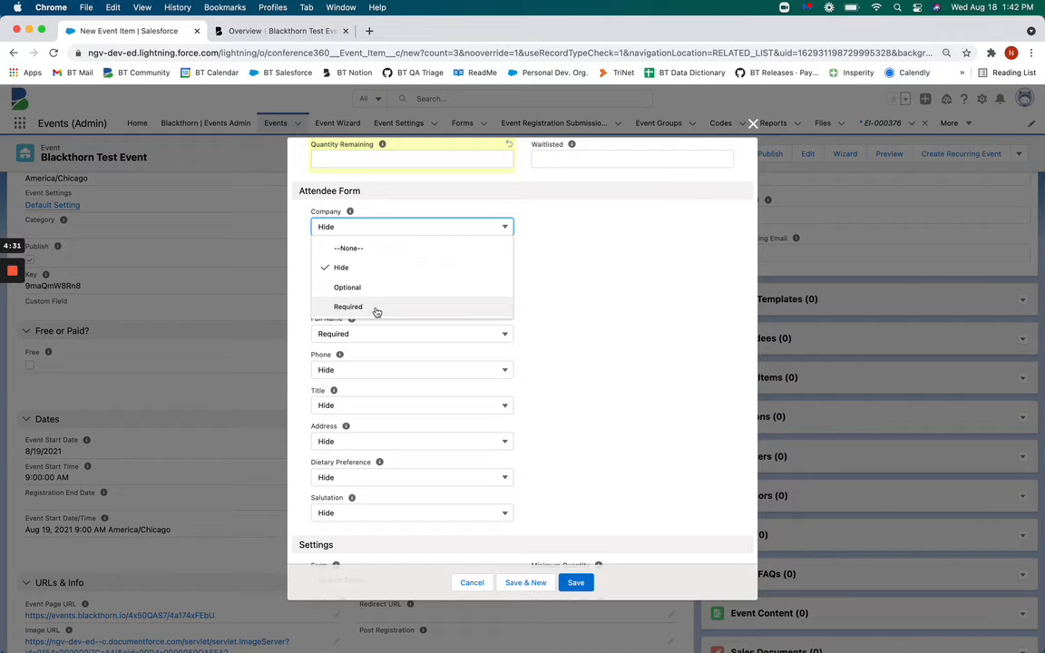
click(539, 246)
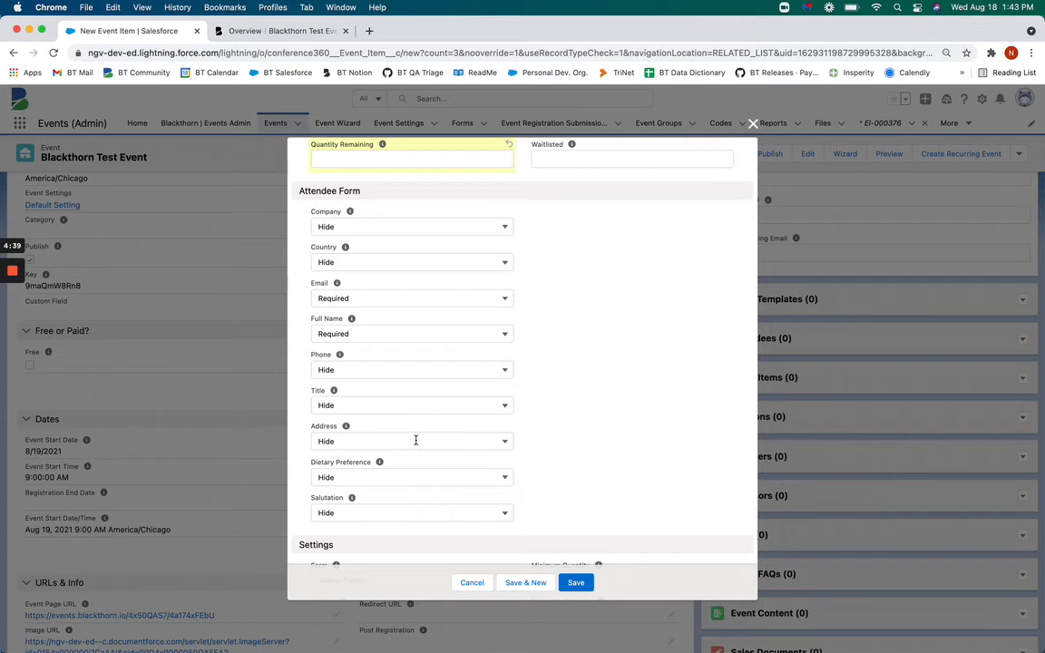
- Attach the Waiver form to the ticket in its settings
scroll(533, 303, down, 4)
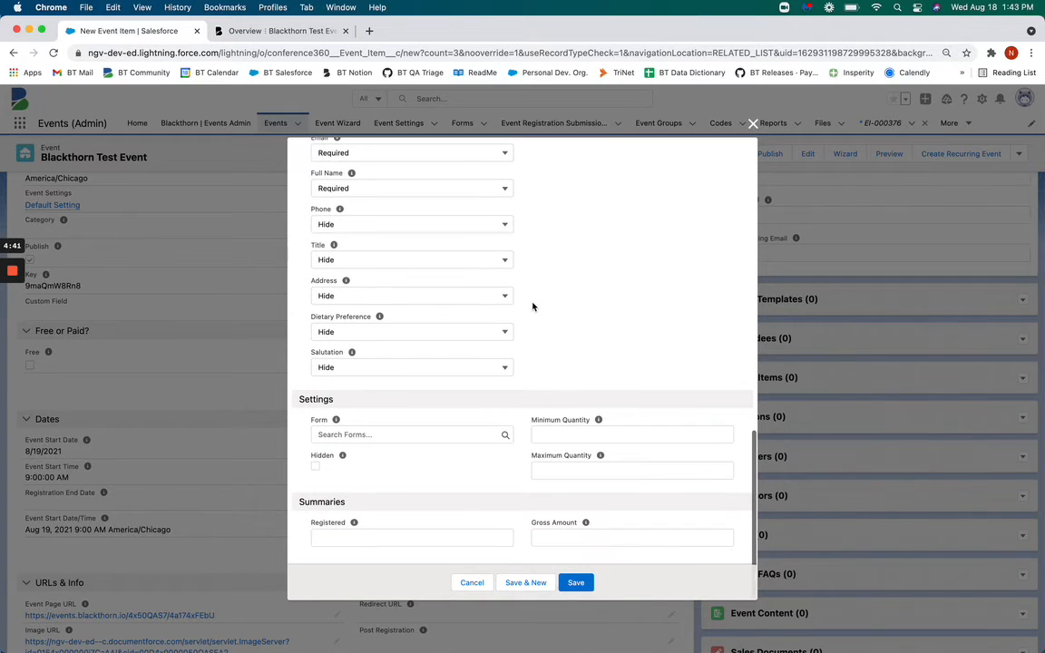
click(419, 434)
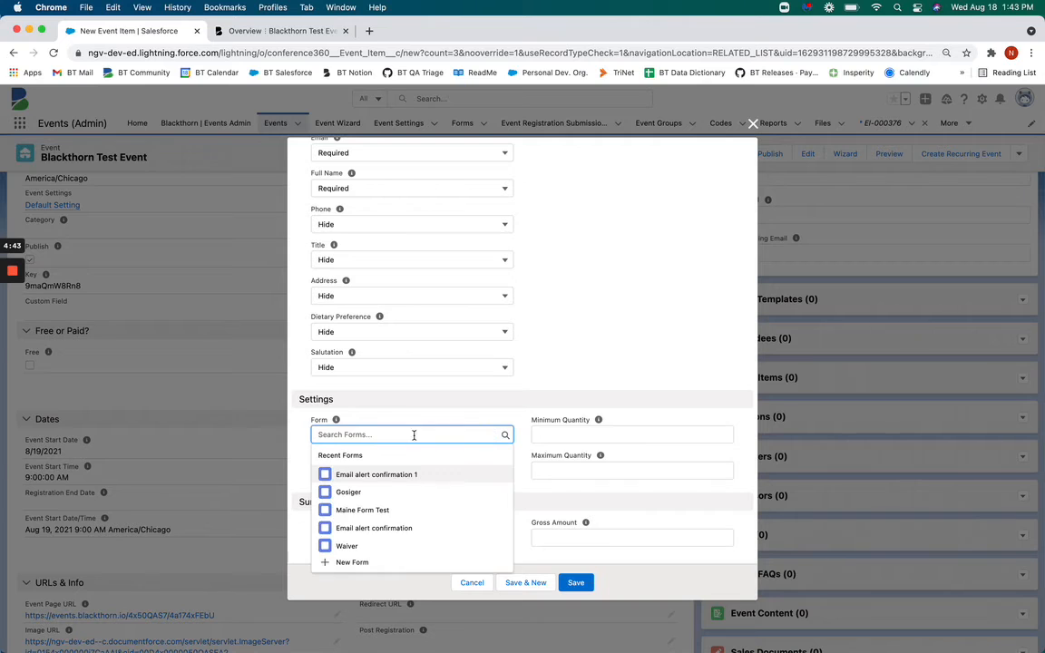
click(371, 546)
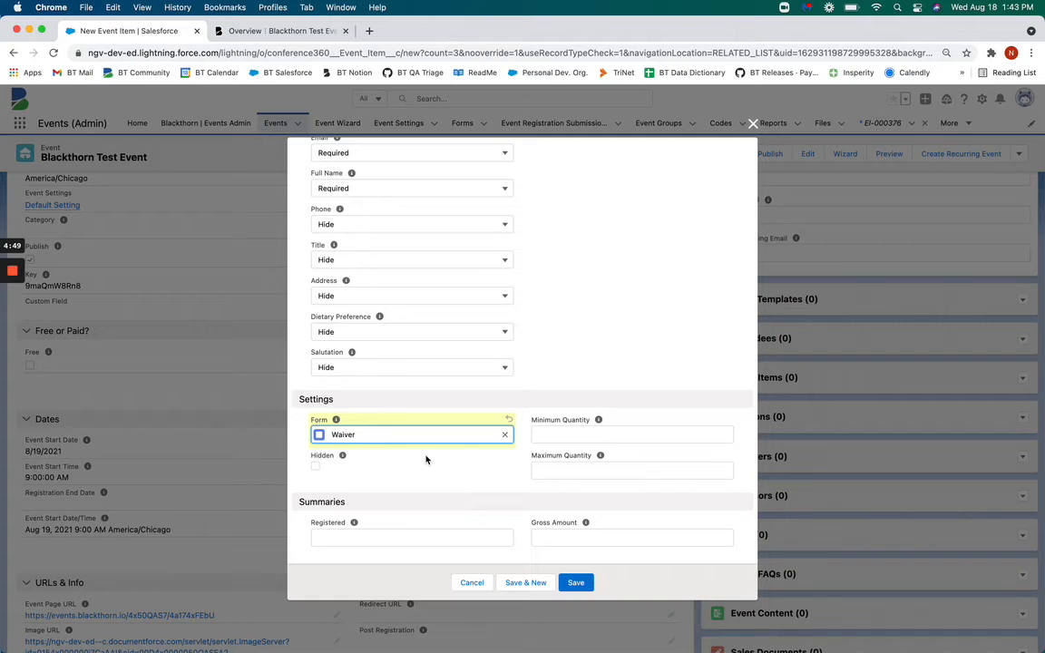
scroll(426, 460, up, 15)
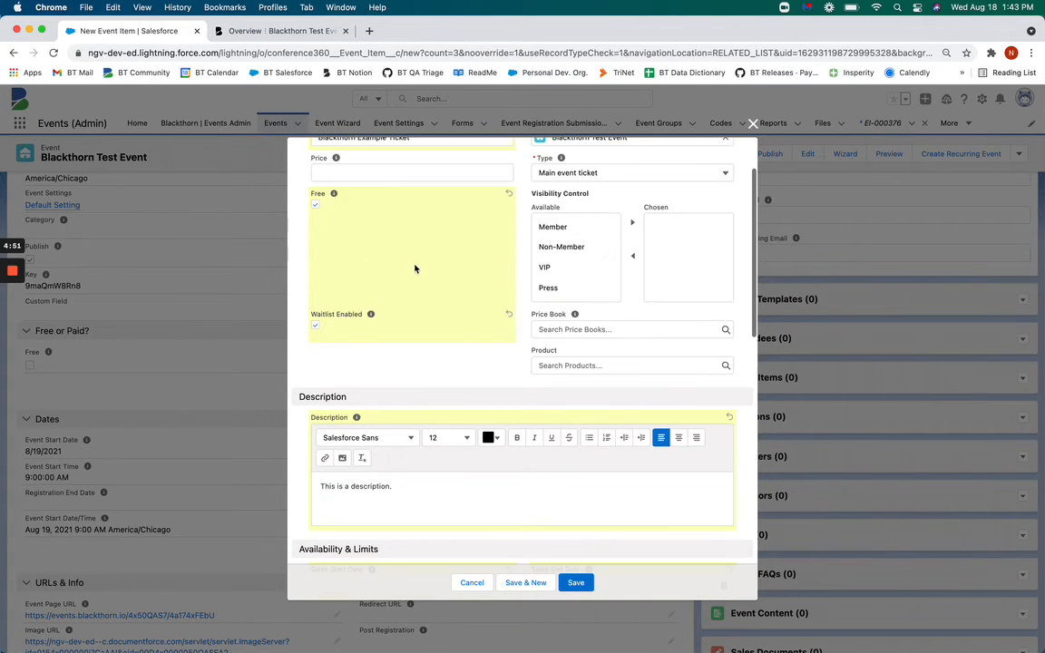
scroll(421, 203, down, 15)
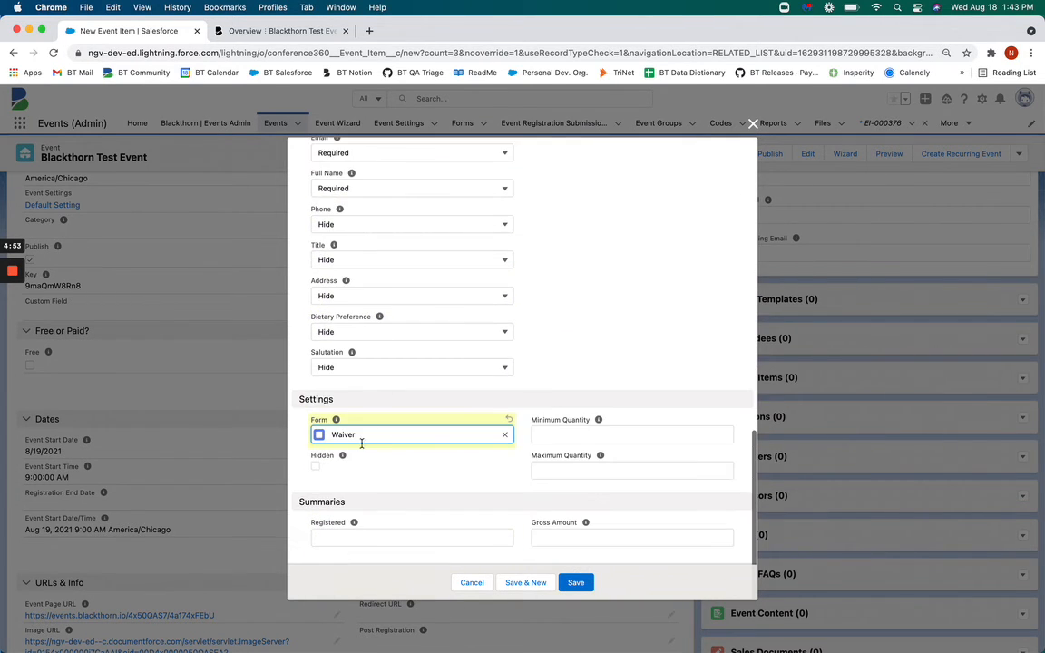
- Remove the Waiver form from the ticket and switch the Hidden option on and back off
click(504, 434)
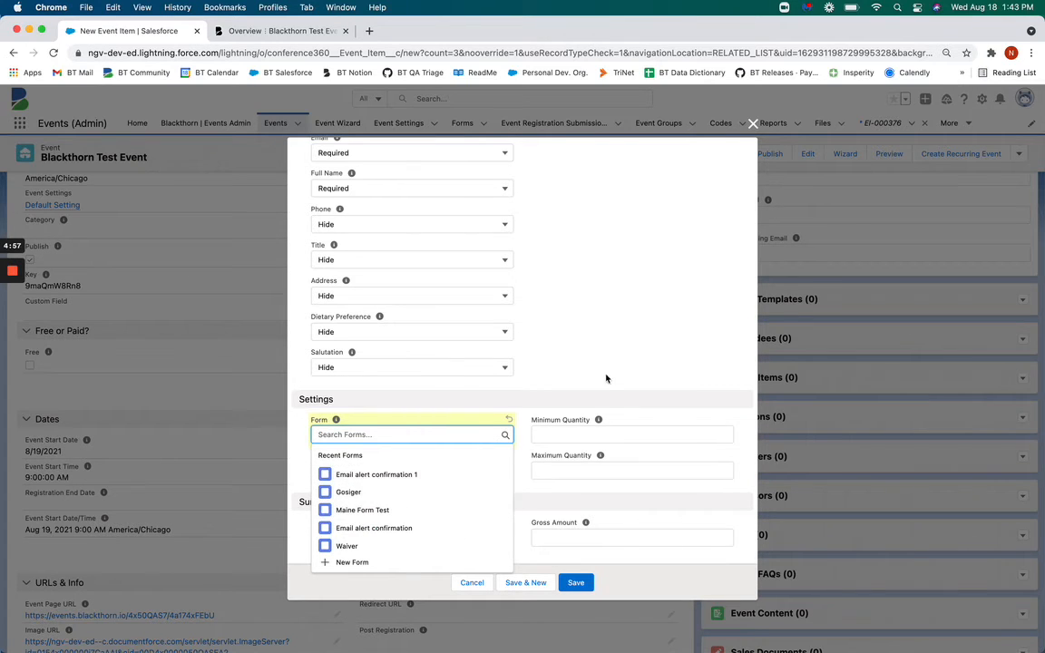
click(547, 336)
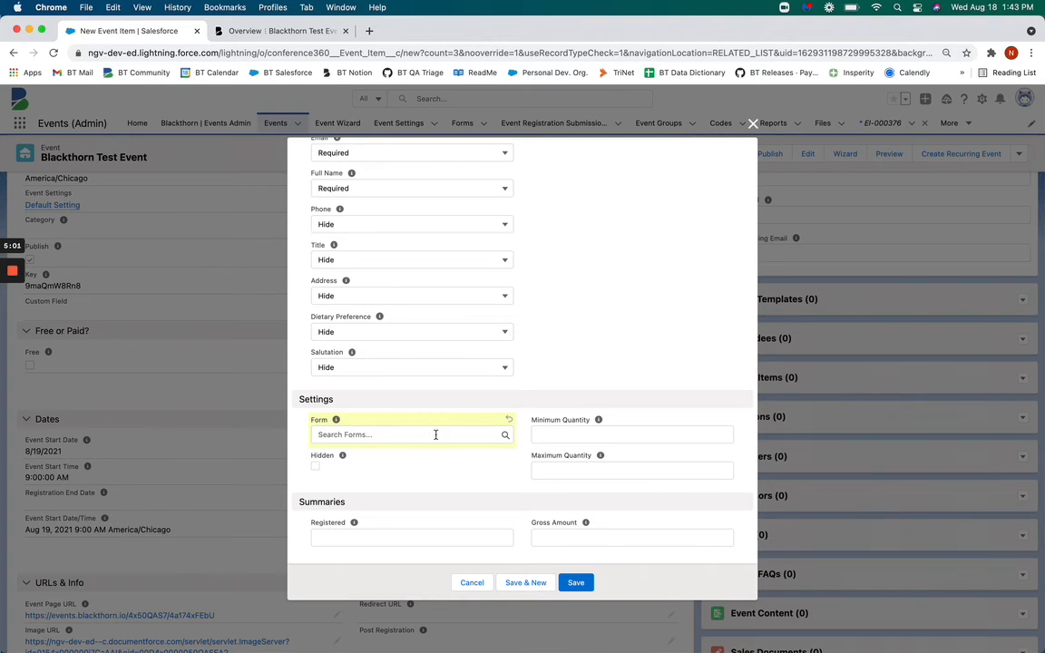
click(314, 468)
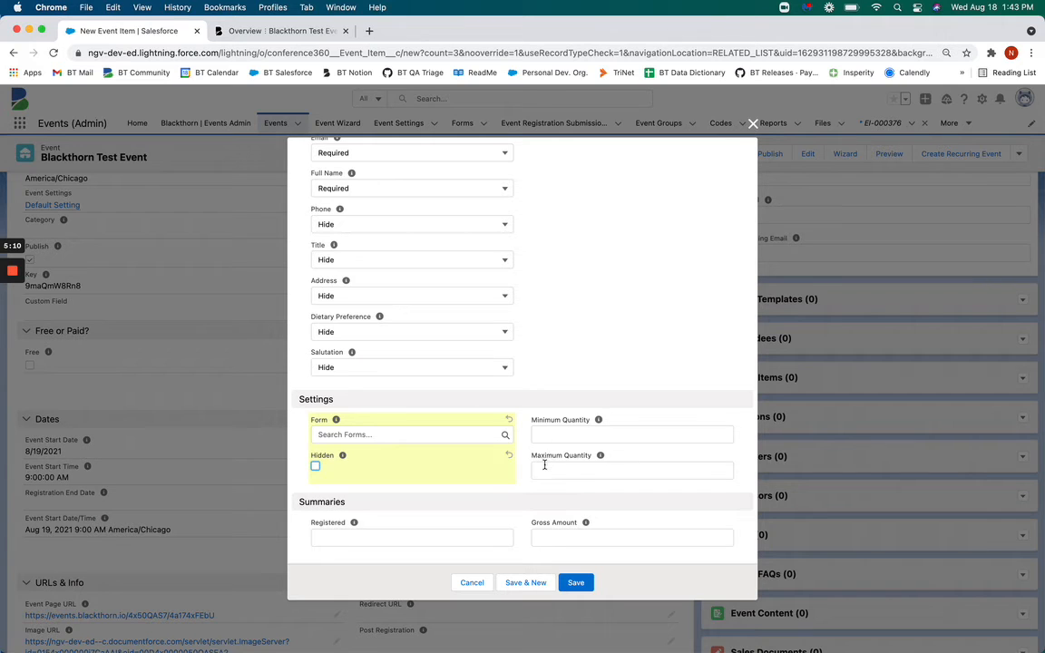
- Set the ticket's minimum quantity to 2
click(559, 436)
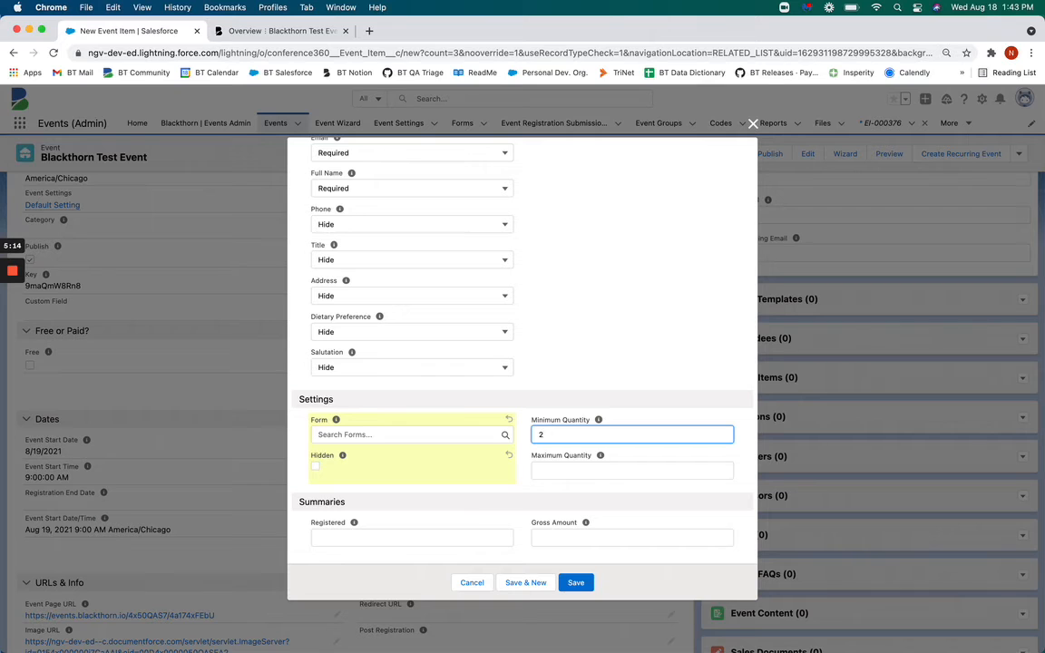
scroll(567, 381, up, 5)
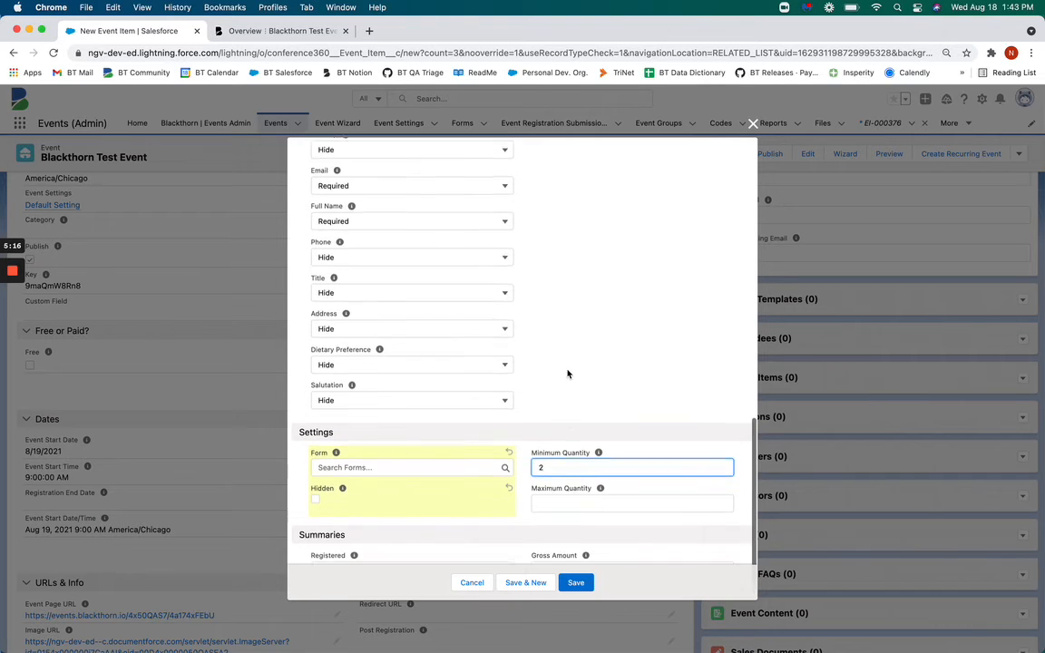
scroll(567, 381, down, 5)
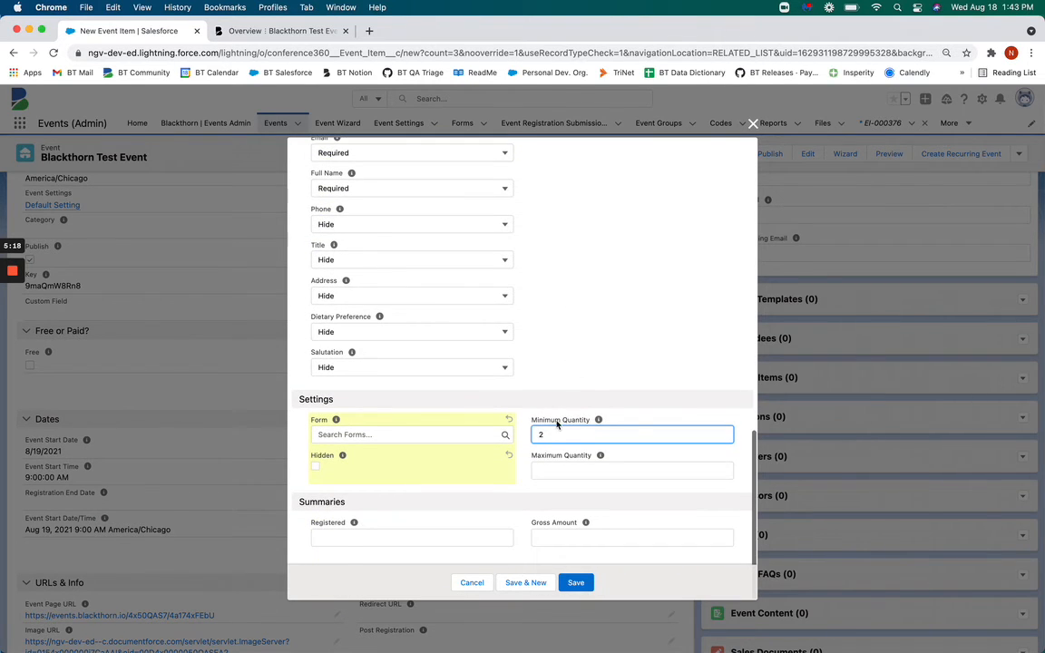
- Clear the ticket's minimum quantity, leave the maximum quantity empty, and review the ticket's general information
click(549, 472)
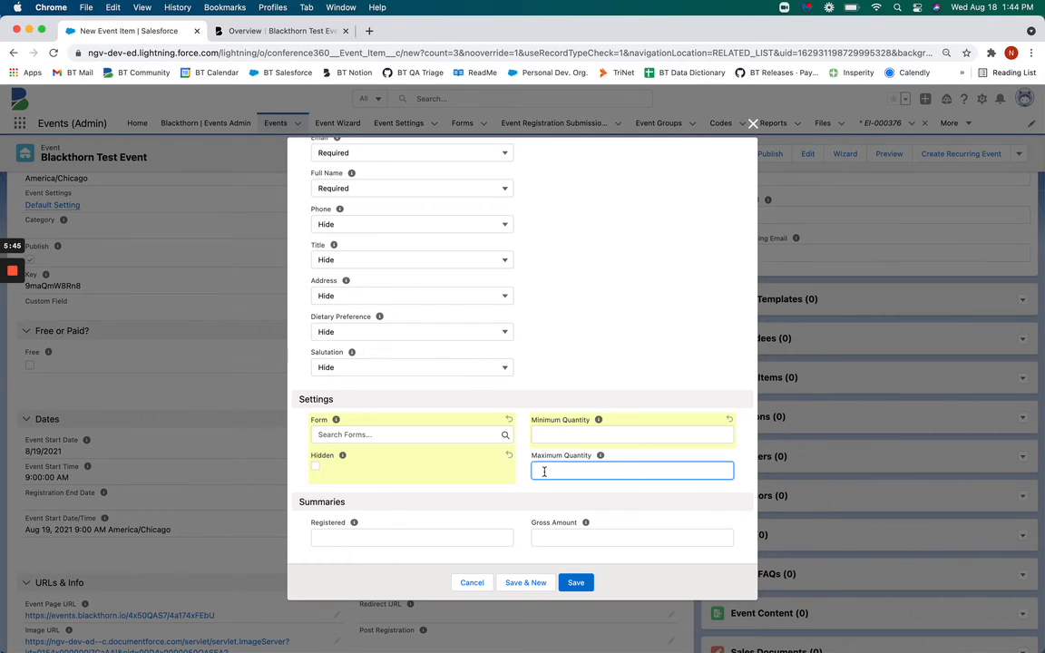
click(573, 362)
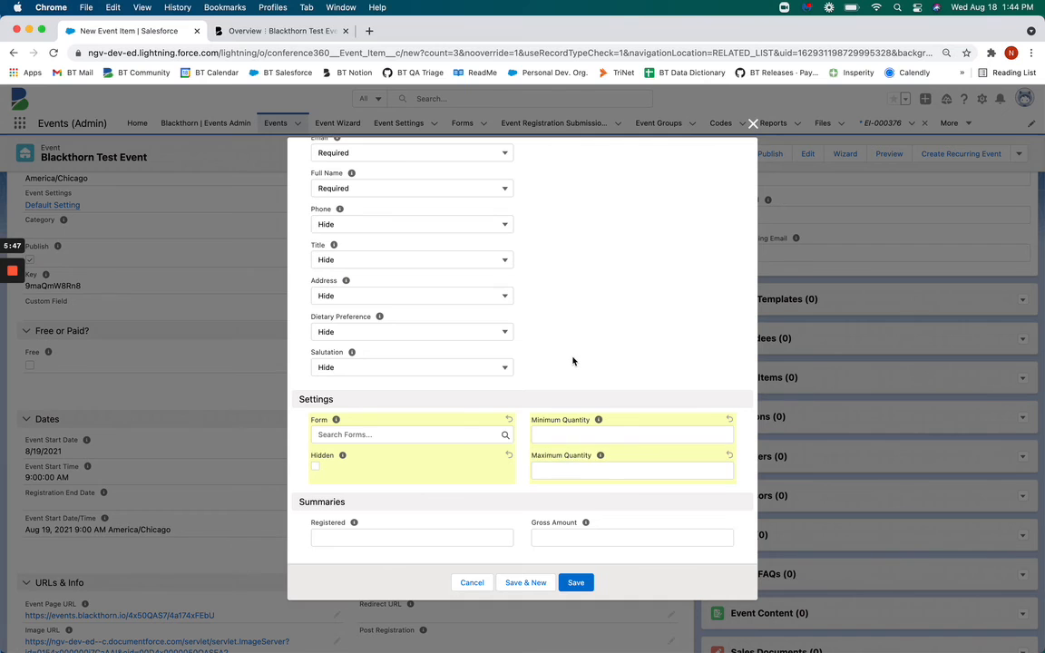
scroll(573, 361, up, 5)
scroll(573, 361, up, 10)
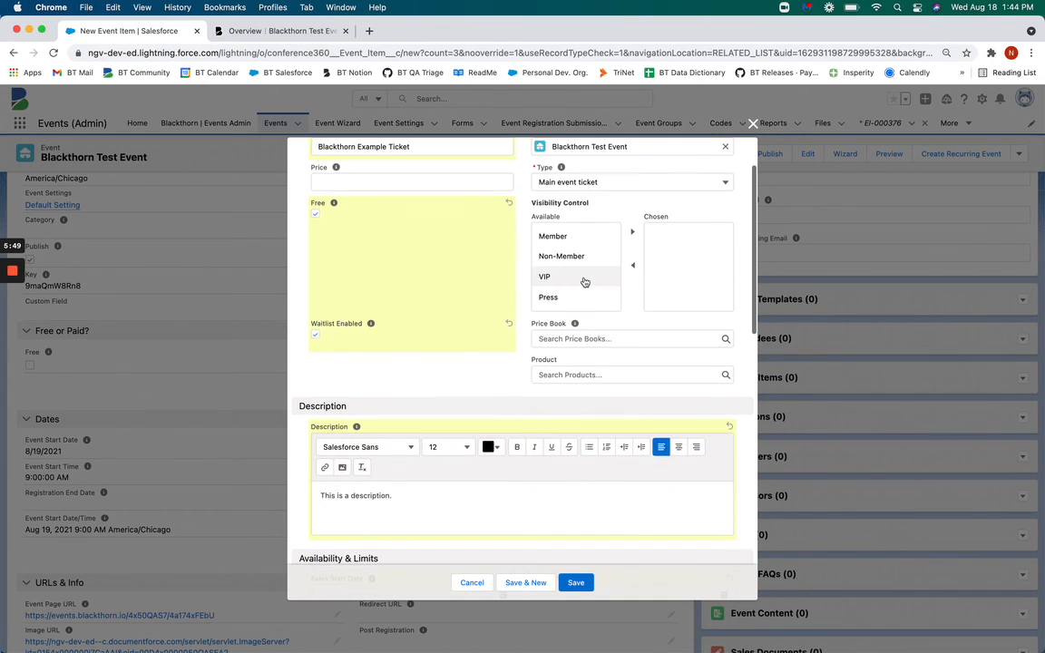
scroll(535, 263, up, 2)
scroll(536, 362, down, 3)
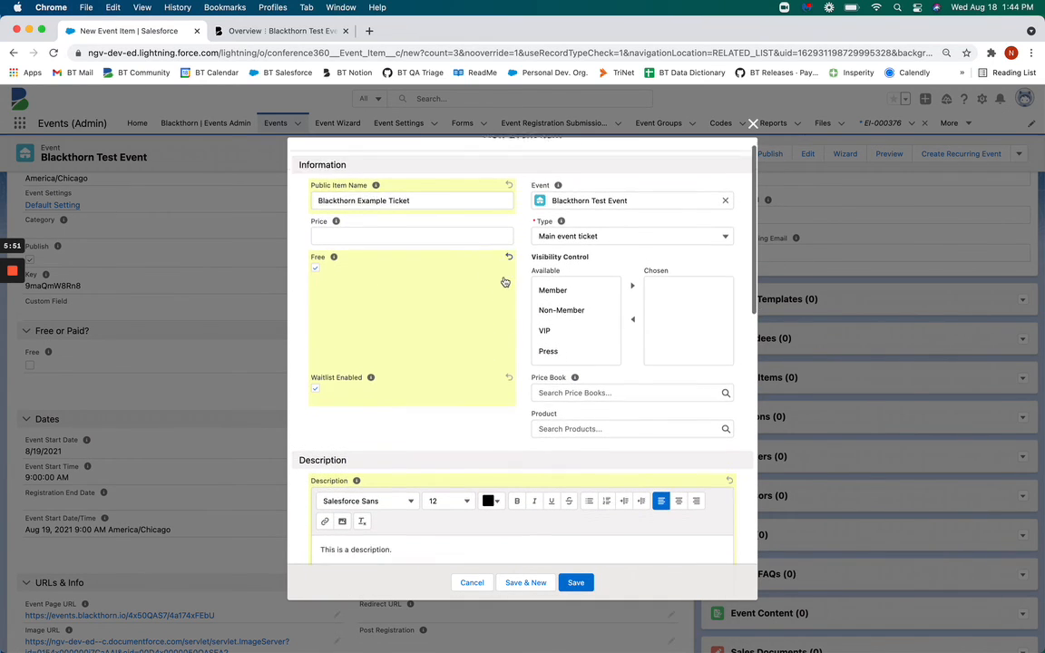
- Save the new event item and publish the updates to Blackthorn Test Event
click(570, 581)
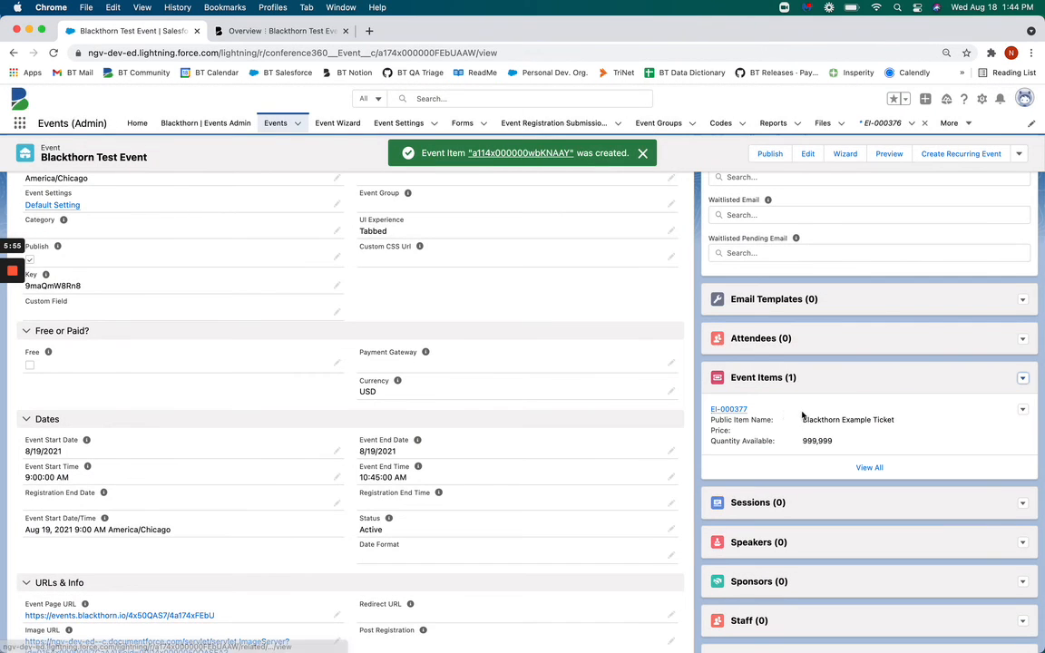
scroll(801, 428, up, 5)
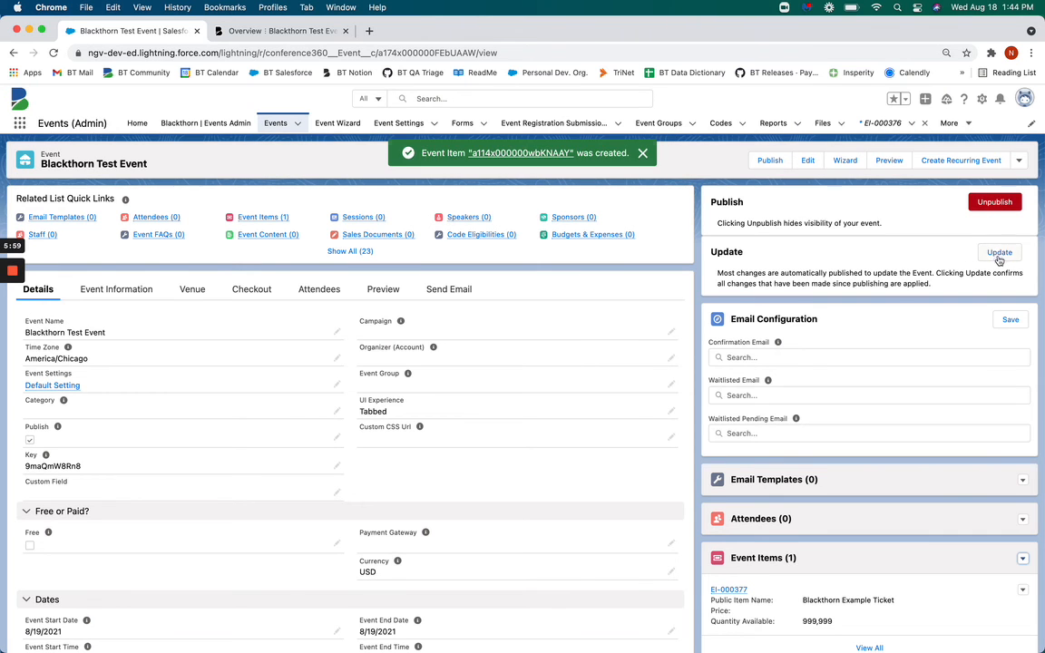
click(997, 255)
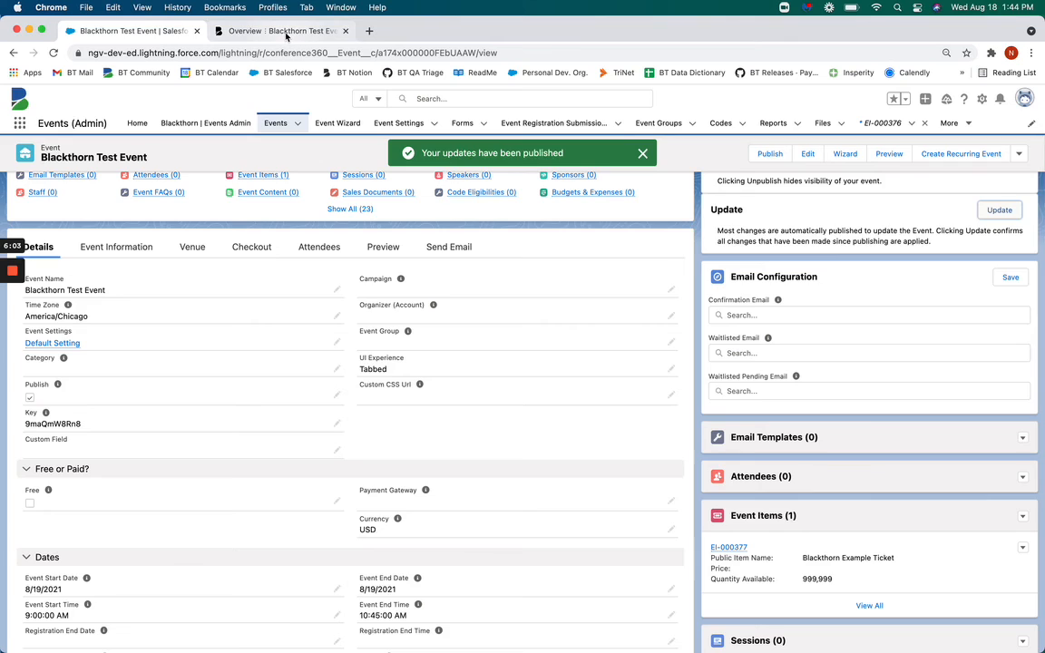
- Close the outdated public event page and reopen it through the event record's Event Page URL
click(259, 35)
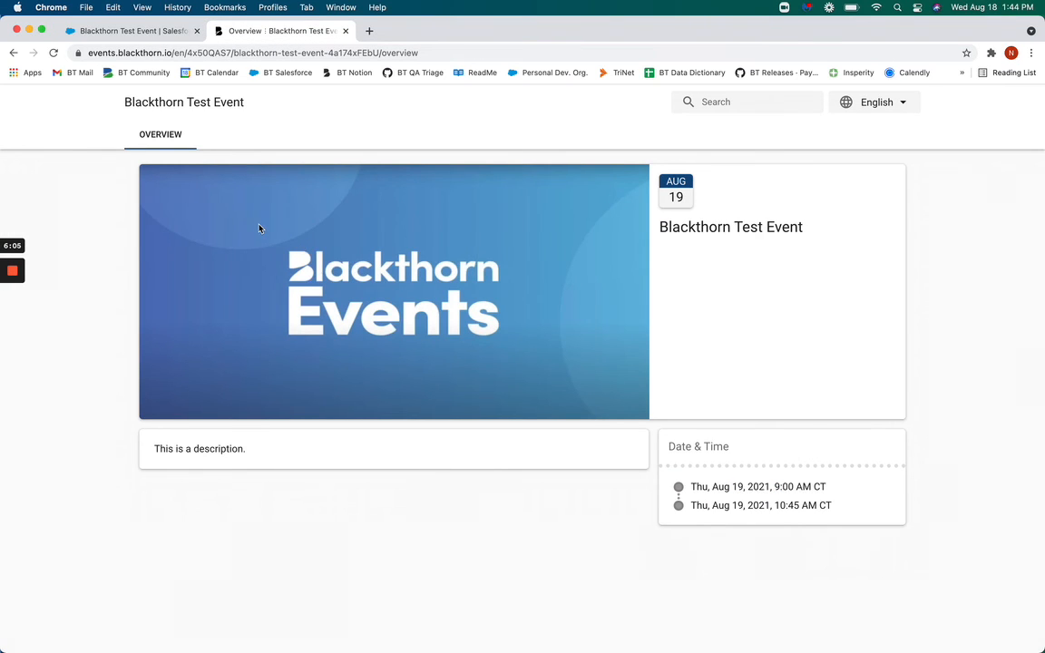
mouse_move(13, 297)
click(12, 322)
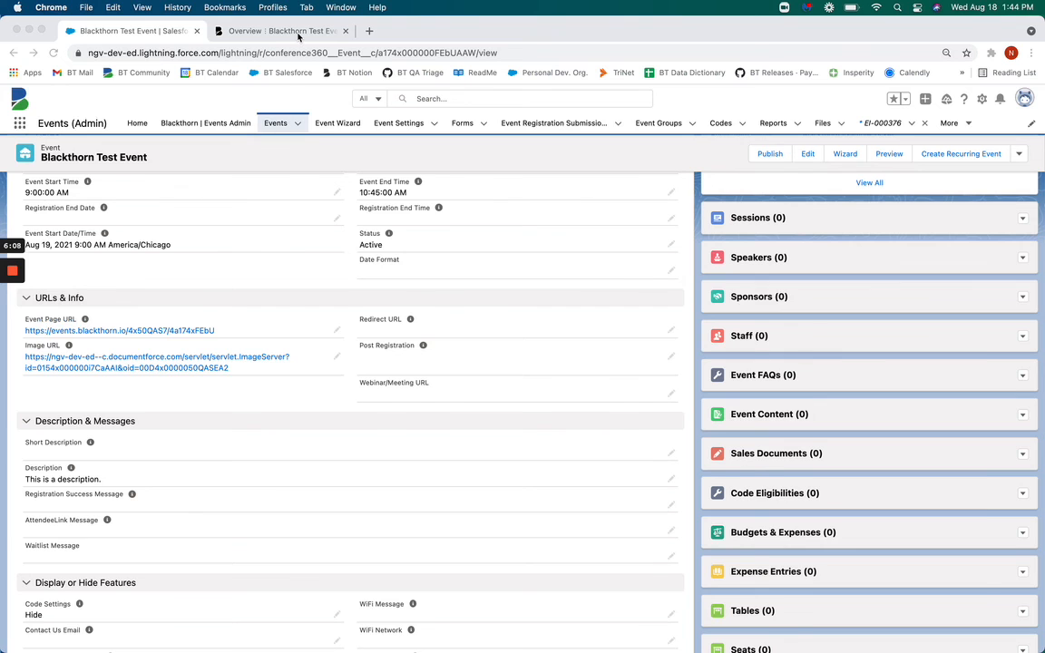
click(299, 31)
click(345, 31)
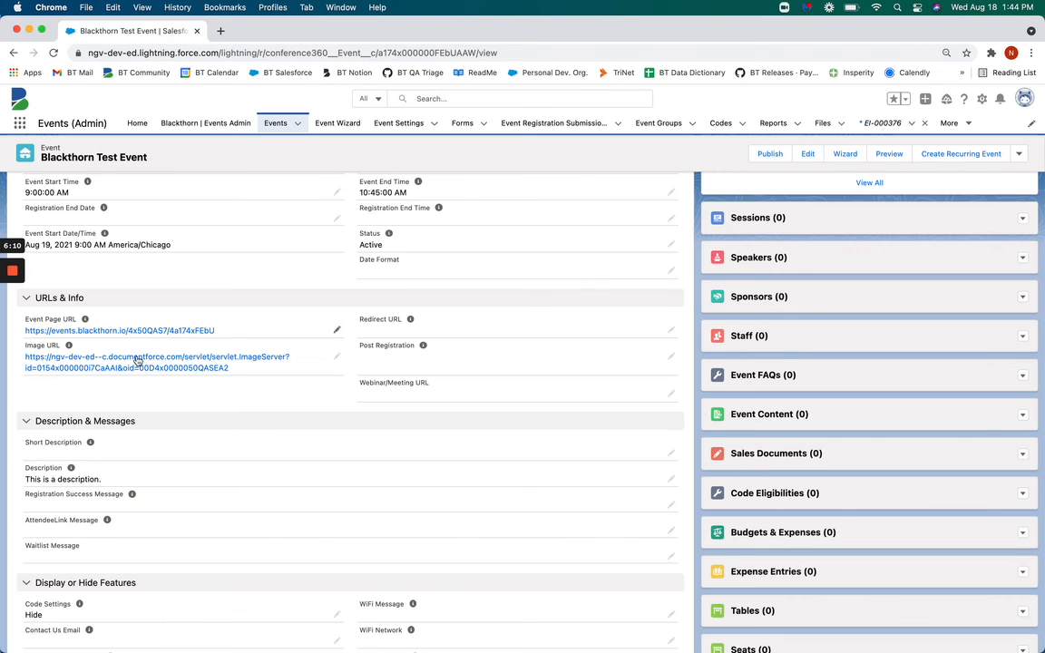
click(145, 332)
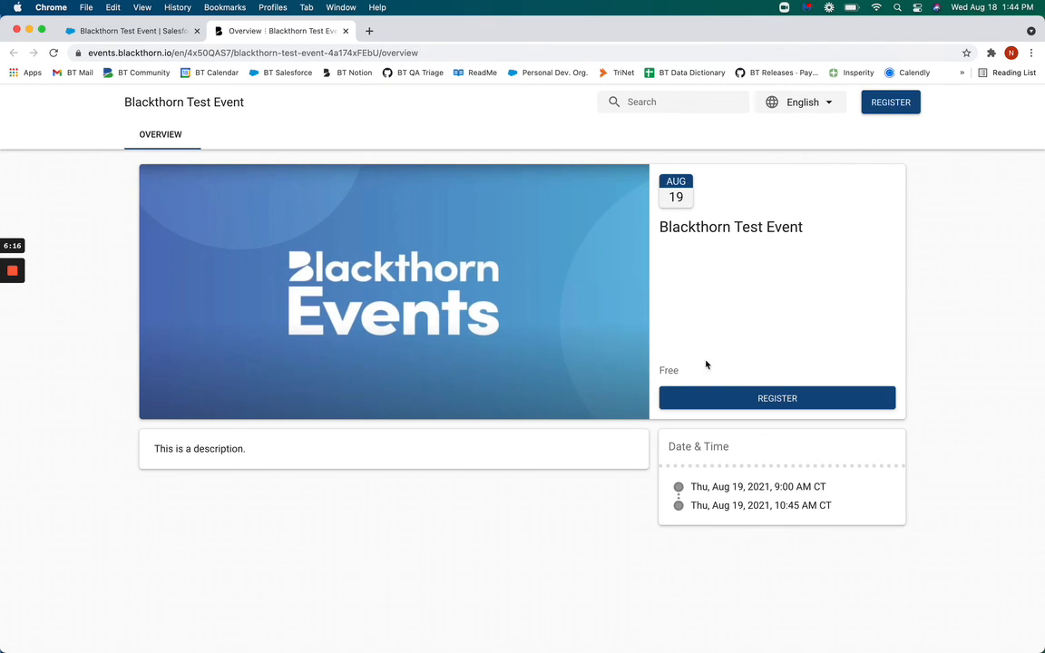
click(172, 35)
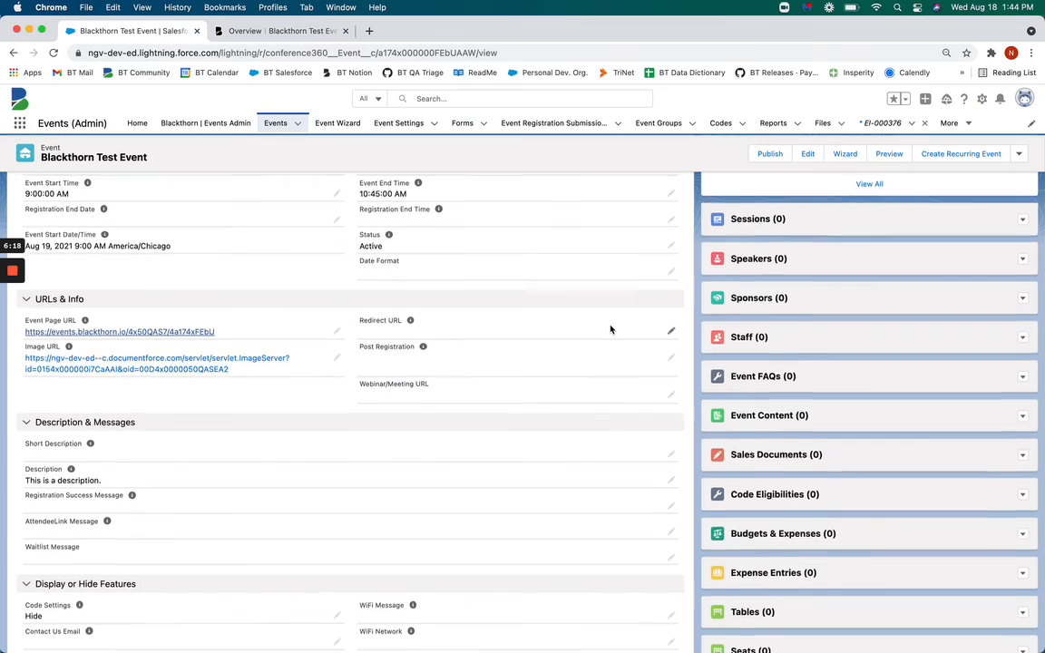
scroll(549, 291, up, 3)
click(302, 34)
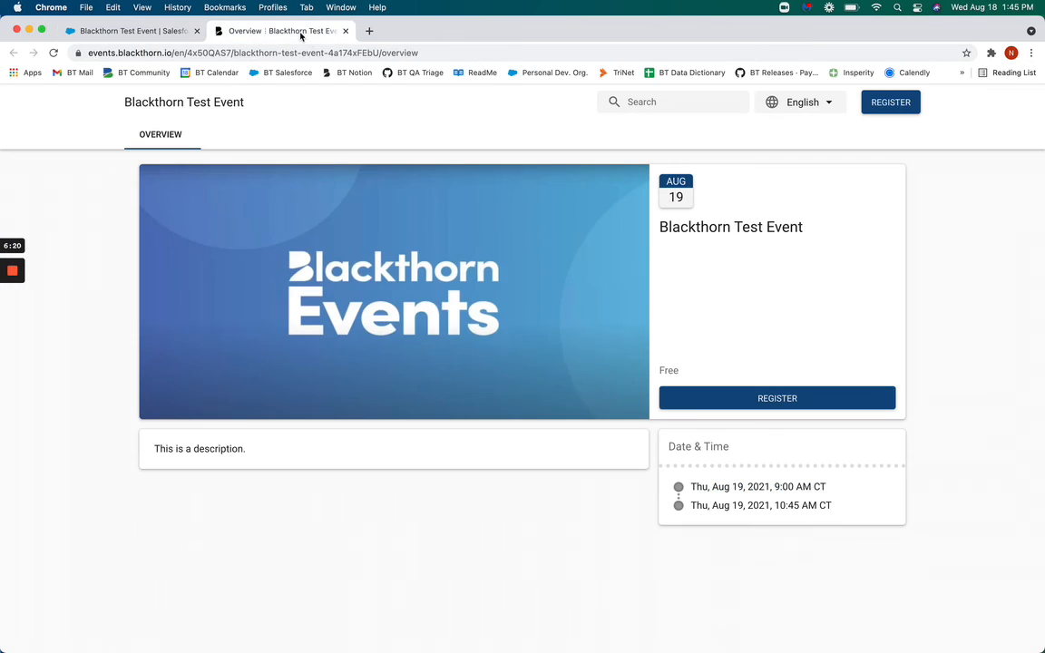
- Examine the registration cart and attendee form for Blackthorn Example Ticket, then return to the event overview without registering
click(706, 400)
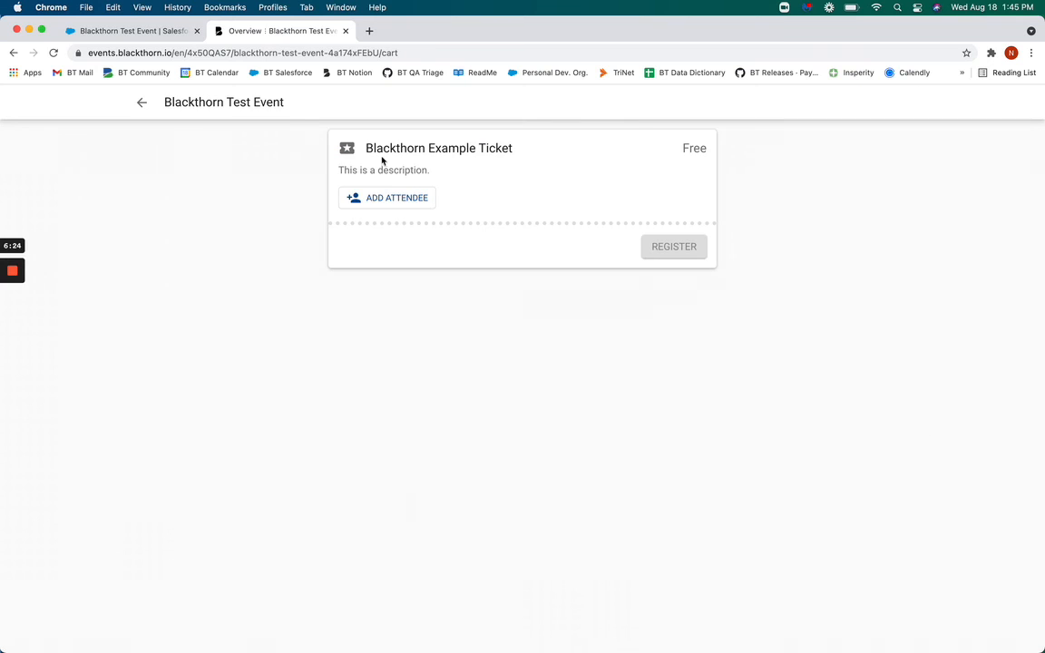
click(419, 202)
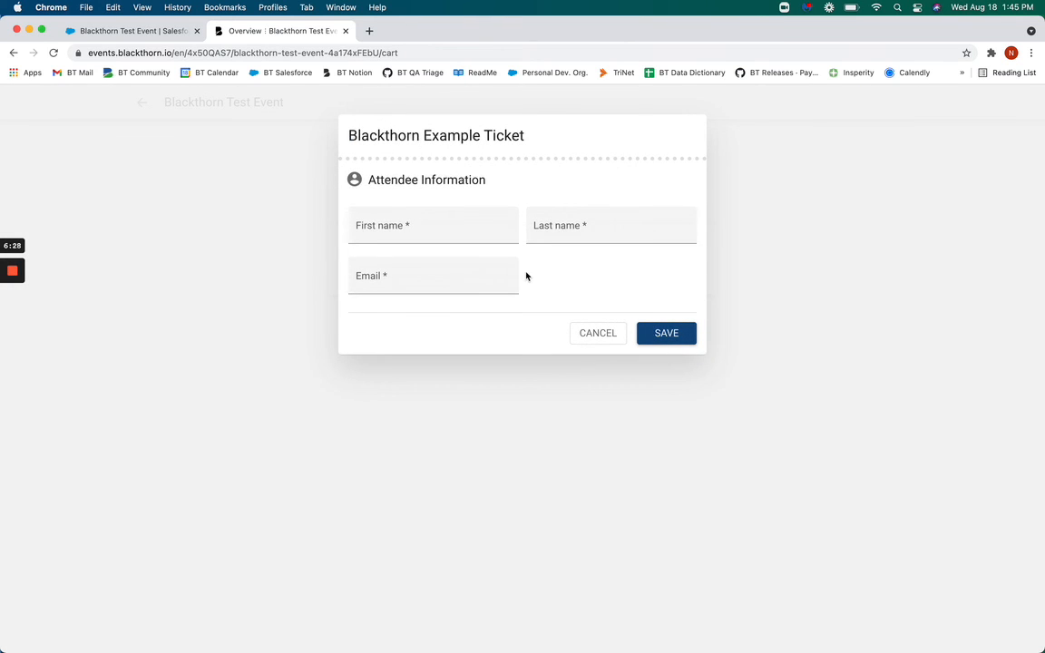
click(590, 334)
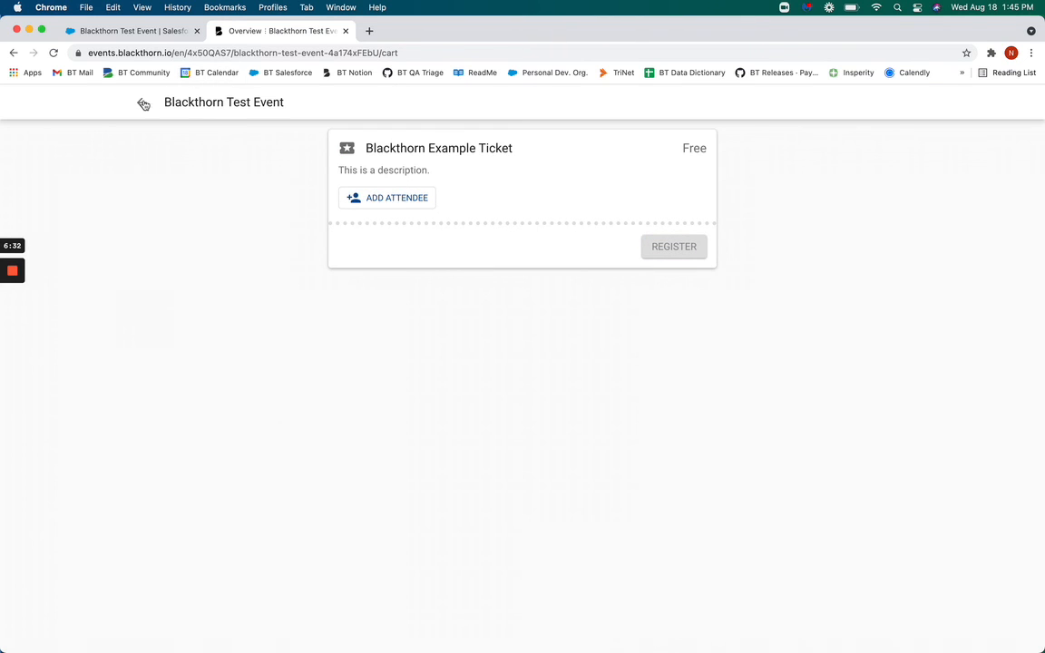
click(142, 103)
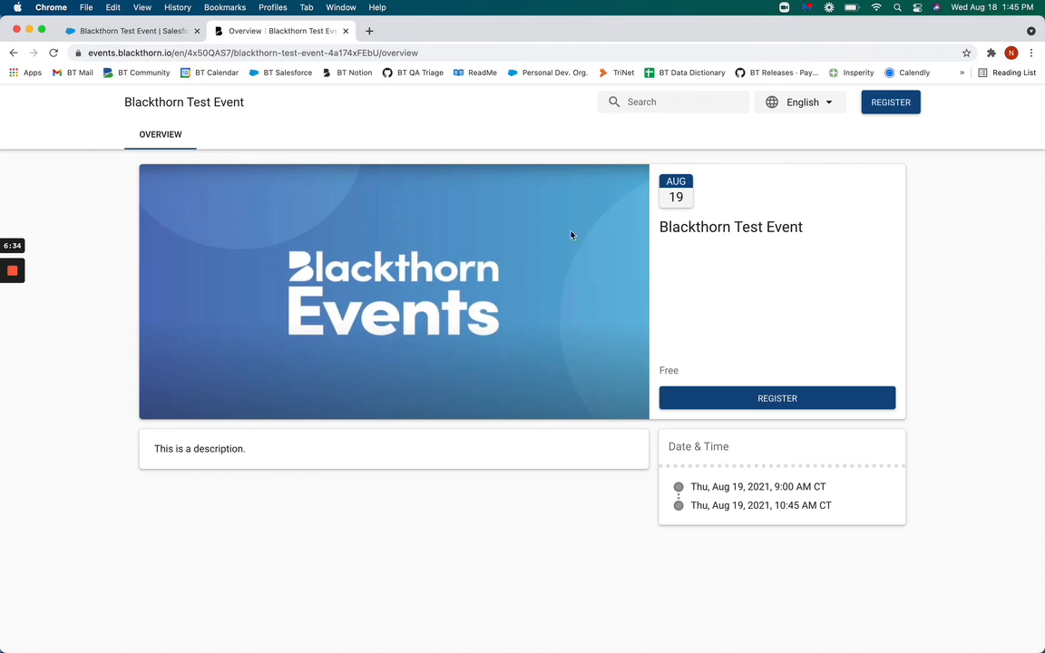